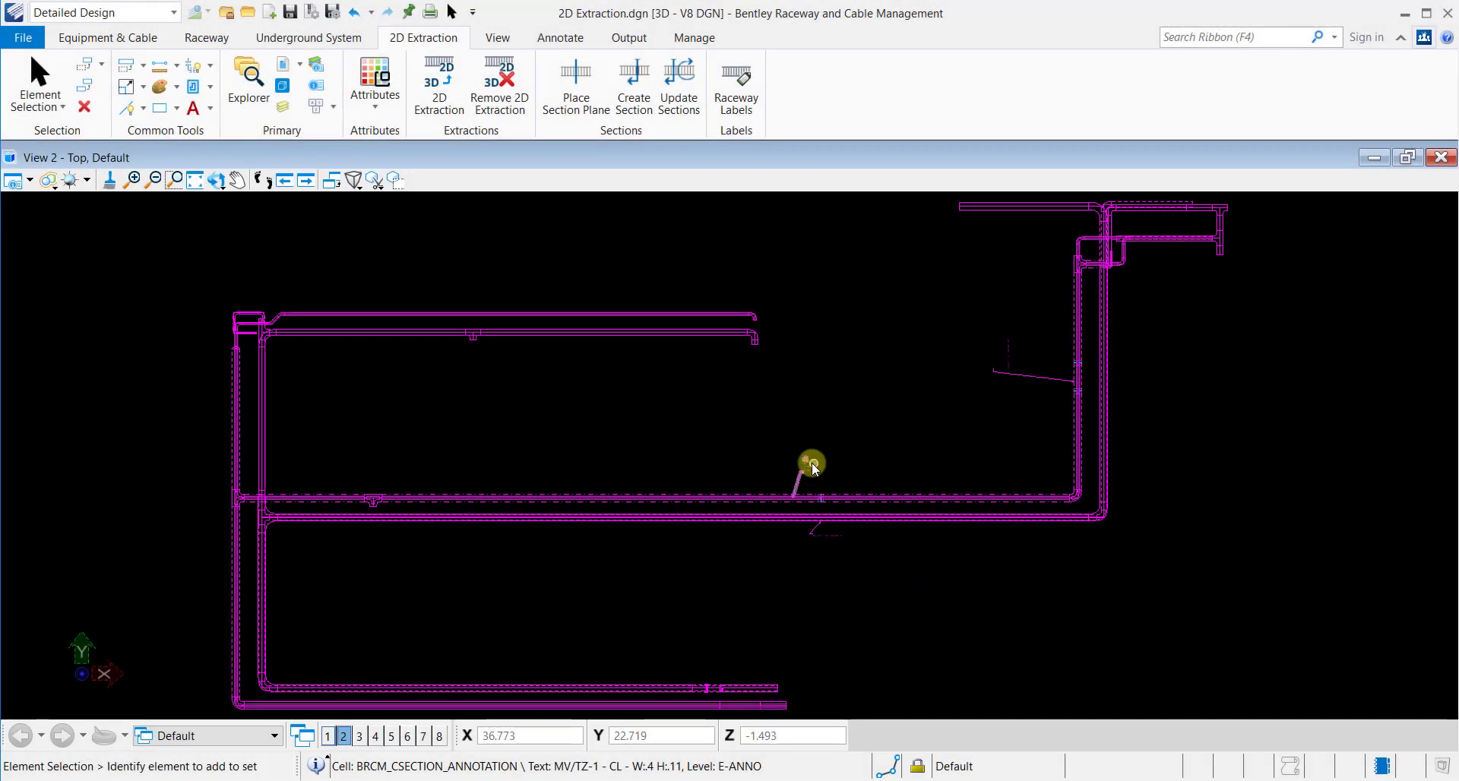
- Zoom in on the existing tray labels to inspect them, then fit the whole tray layout in view
scroll(811, 461, "up", 6)
scroll(811, 462, "up", 1)
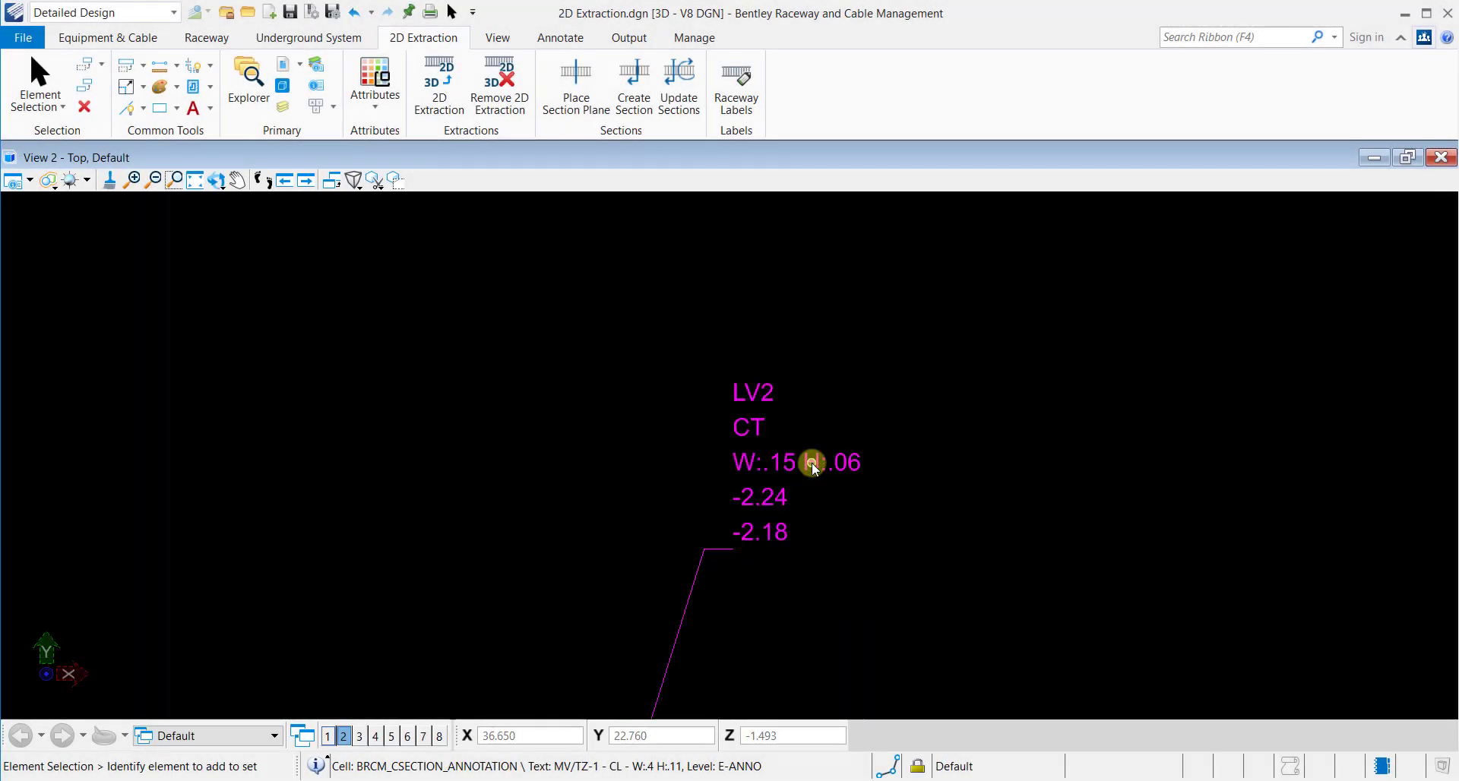
scroll(811, 462, "down", 5)
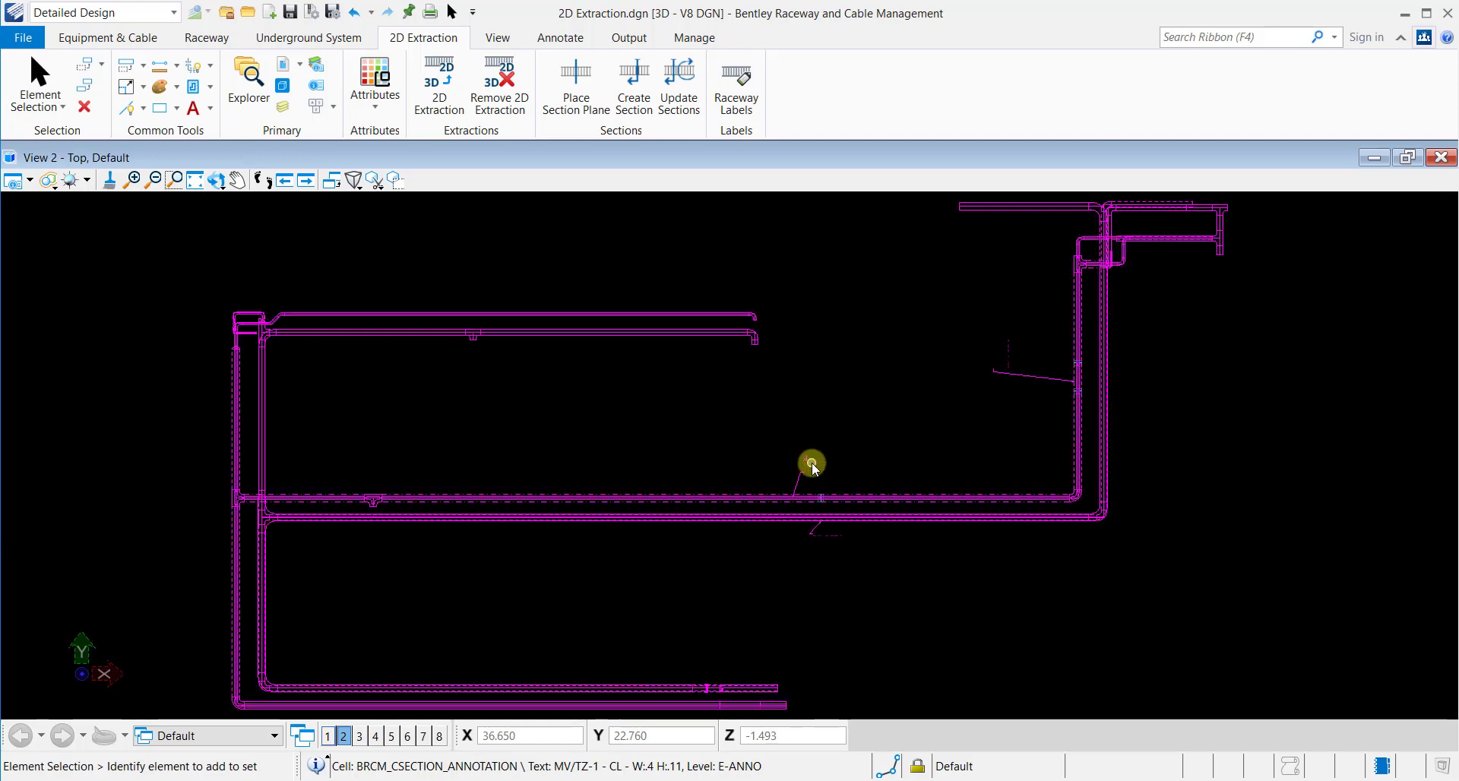
scroll(826, 535, "up", 3)
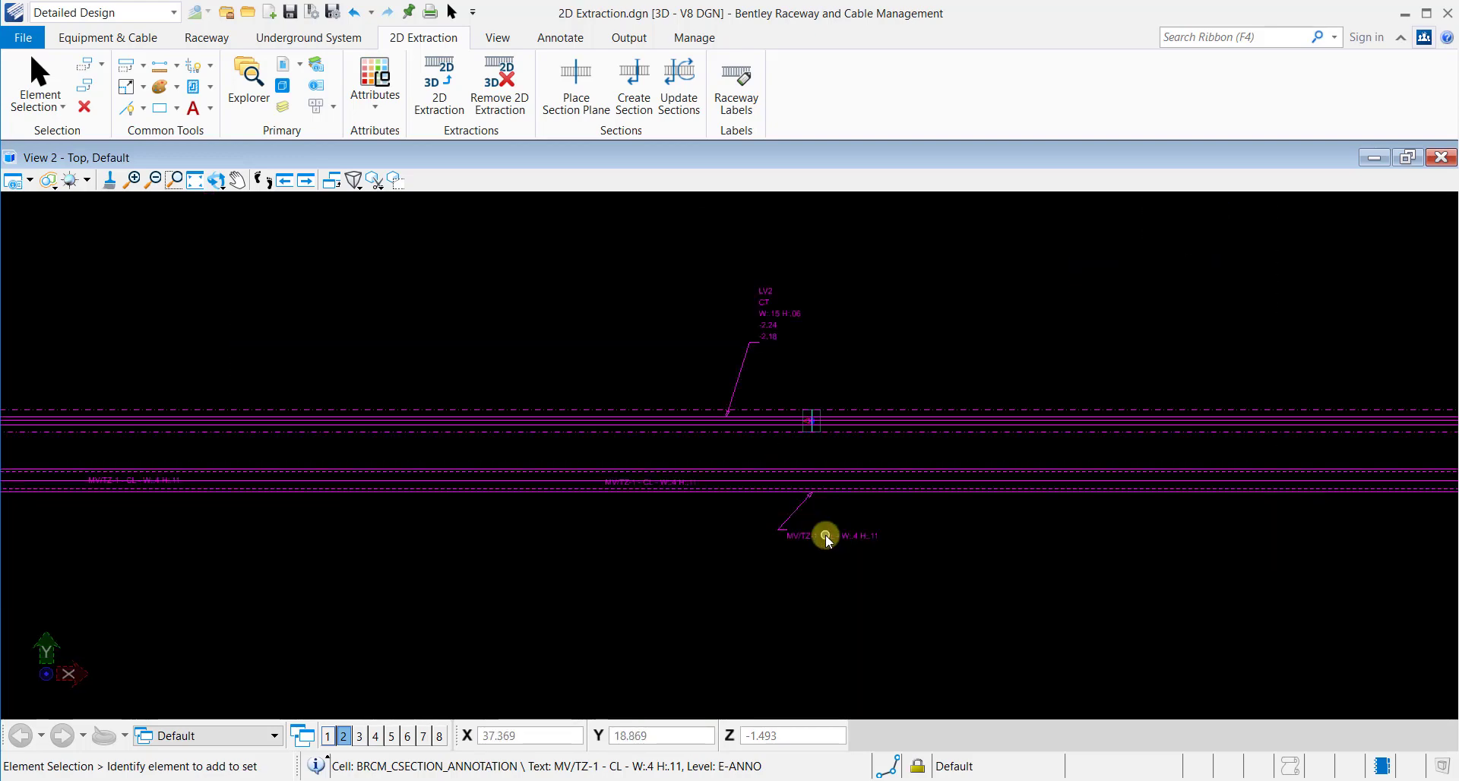
scroll(825, 535, "up", 1)
scroll(826, 538, "up", 1)
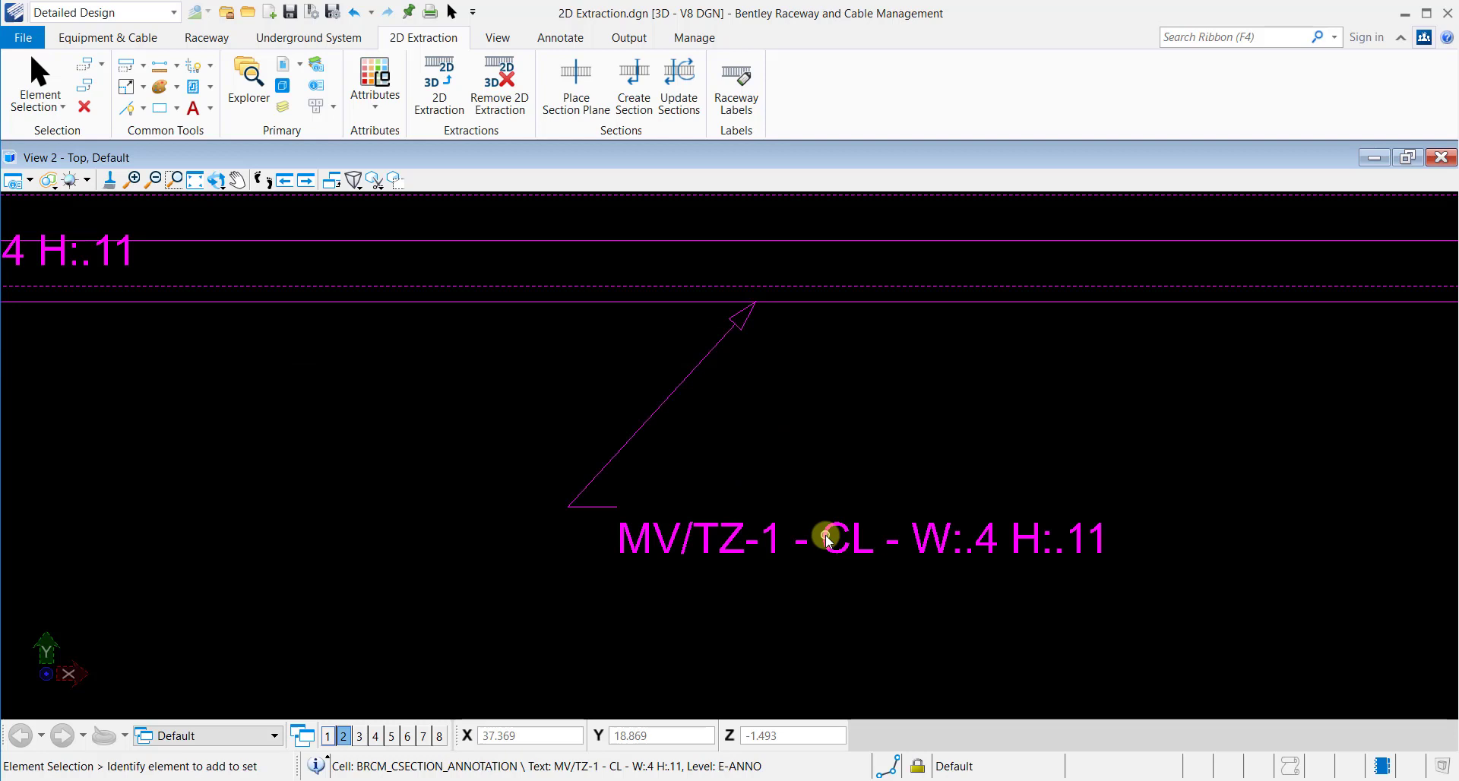
scroll(827, 538, "down", 4)
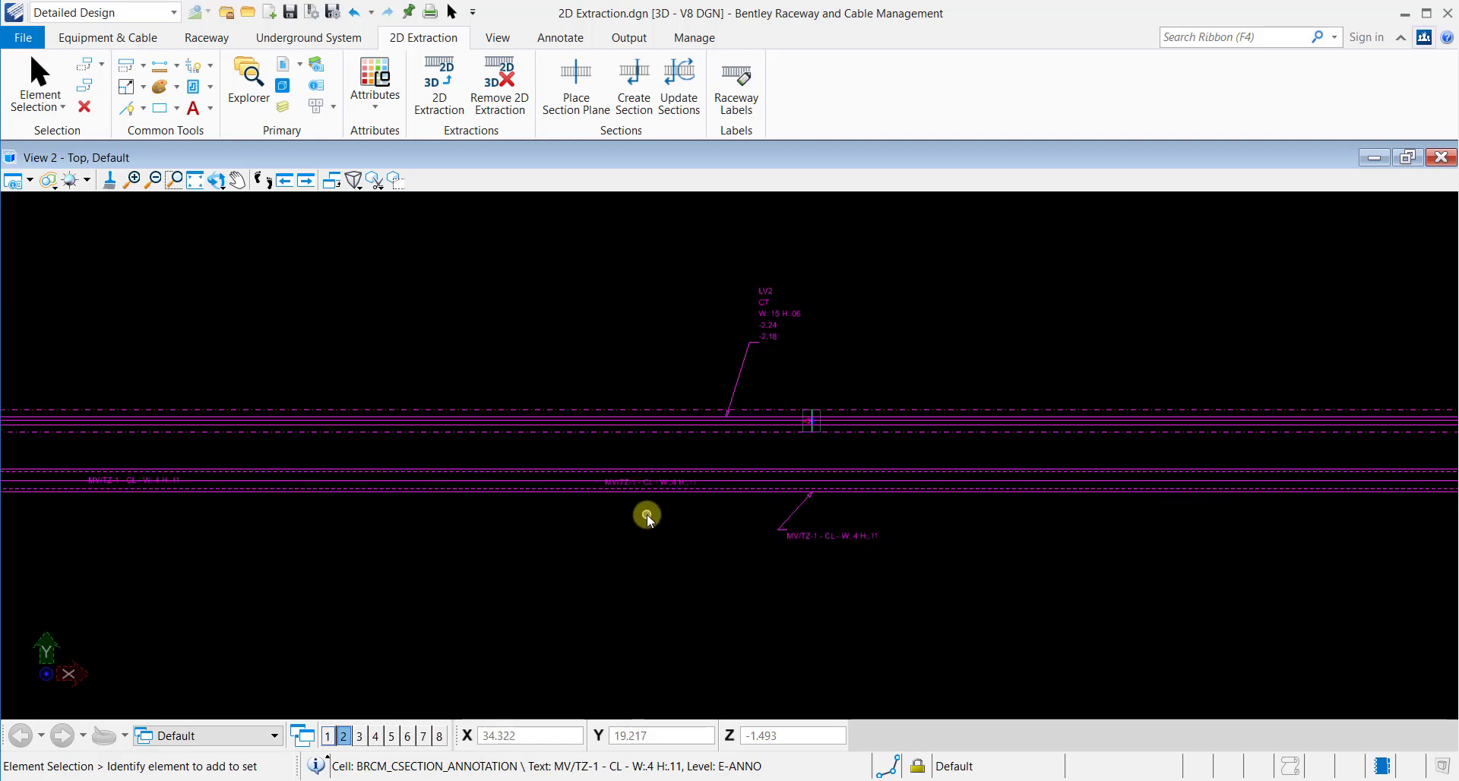
scroll(647, 515, "up", 4)
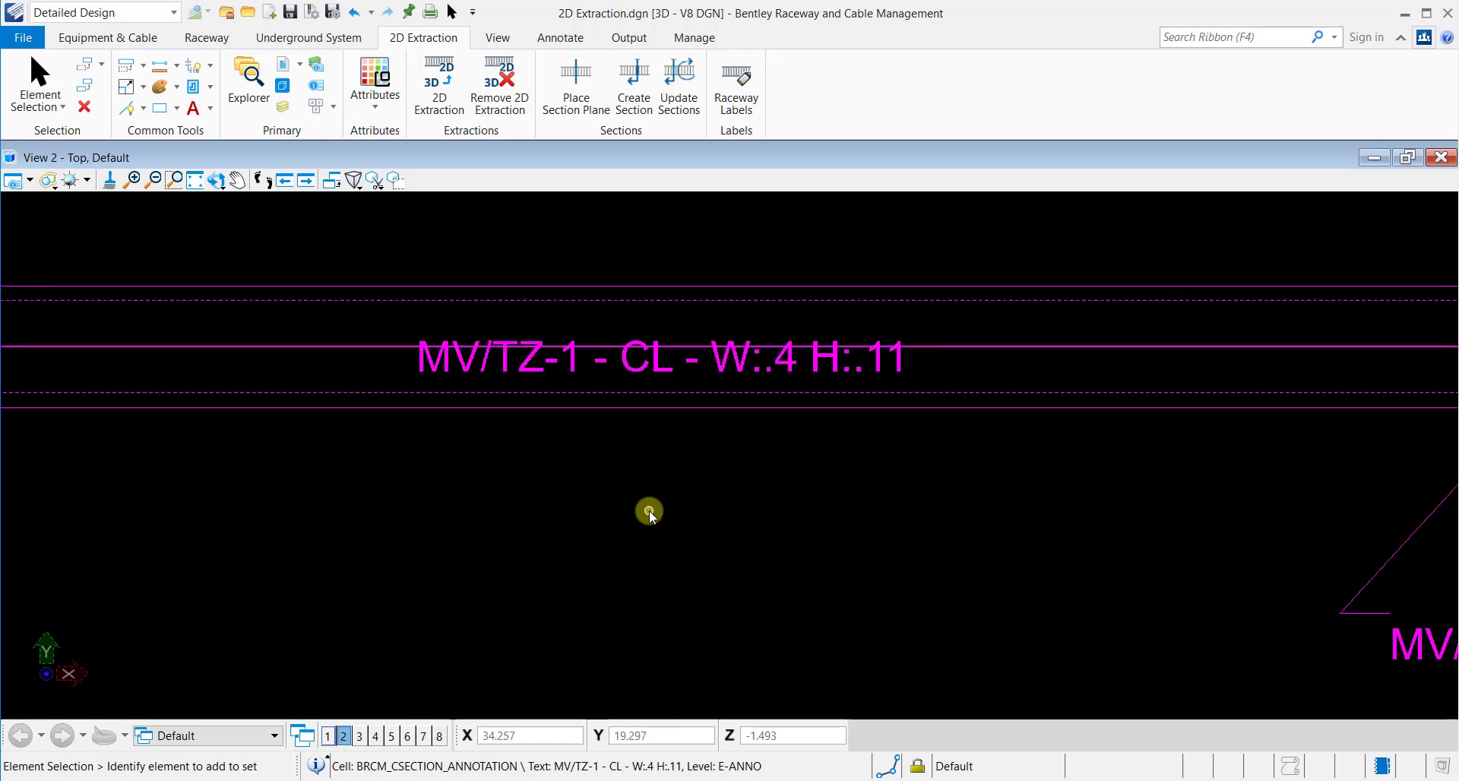
scroll(649, 511, "down", 2)
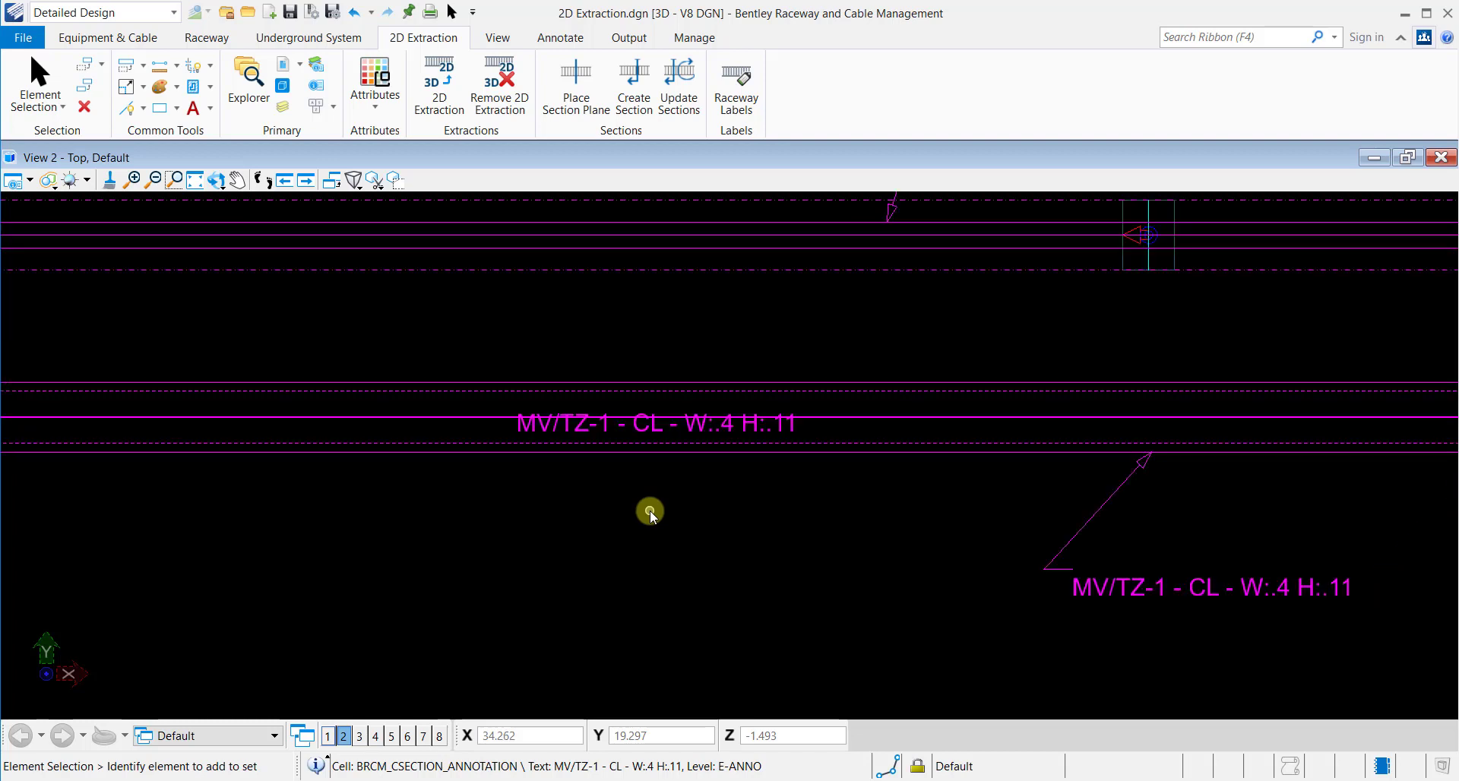
scroll(649, 509, "down", 4)
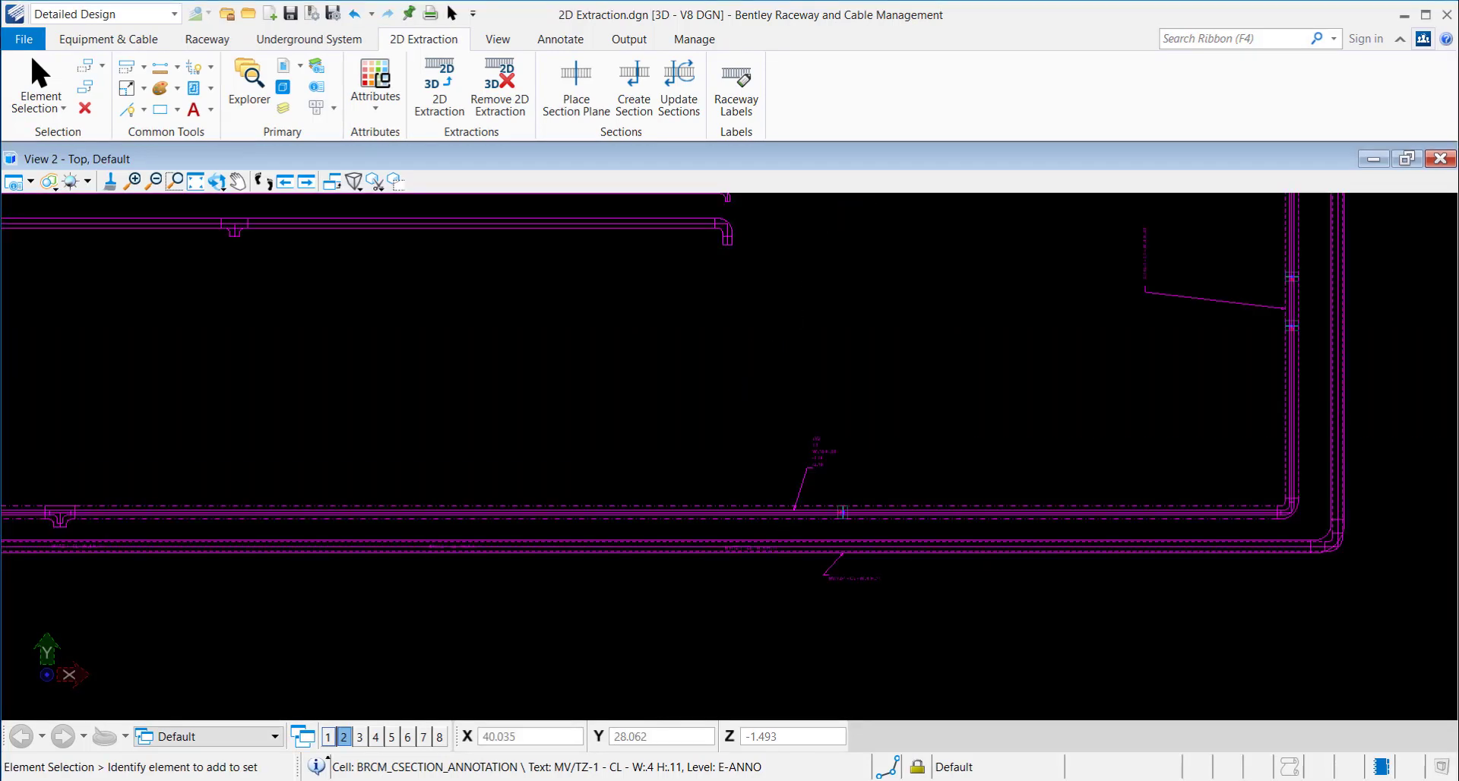
scroll(1206, 197, "up", 2)
scroll(1277, 191, "up", 2)
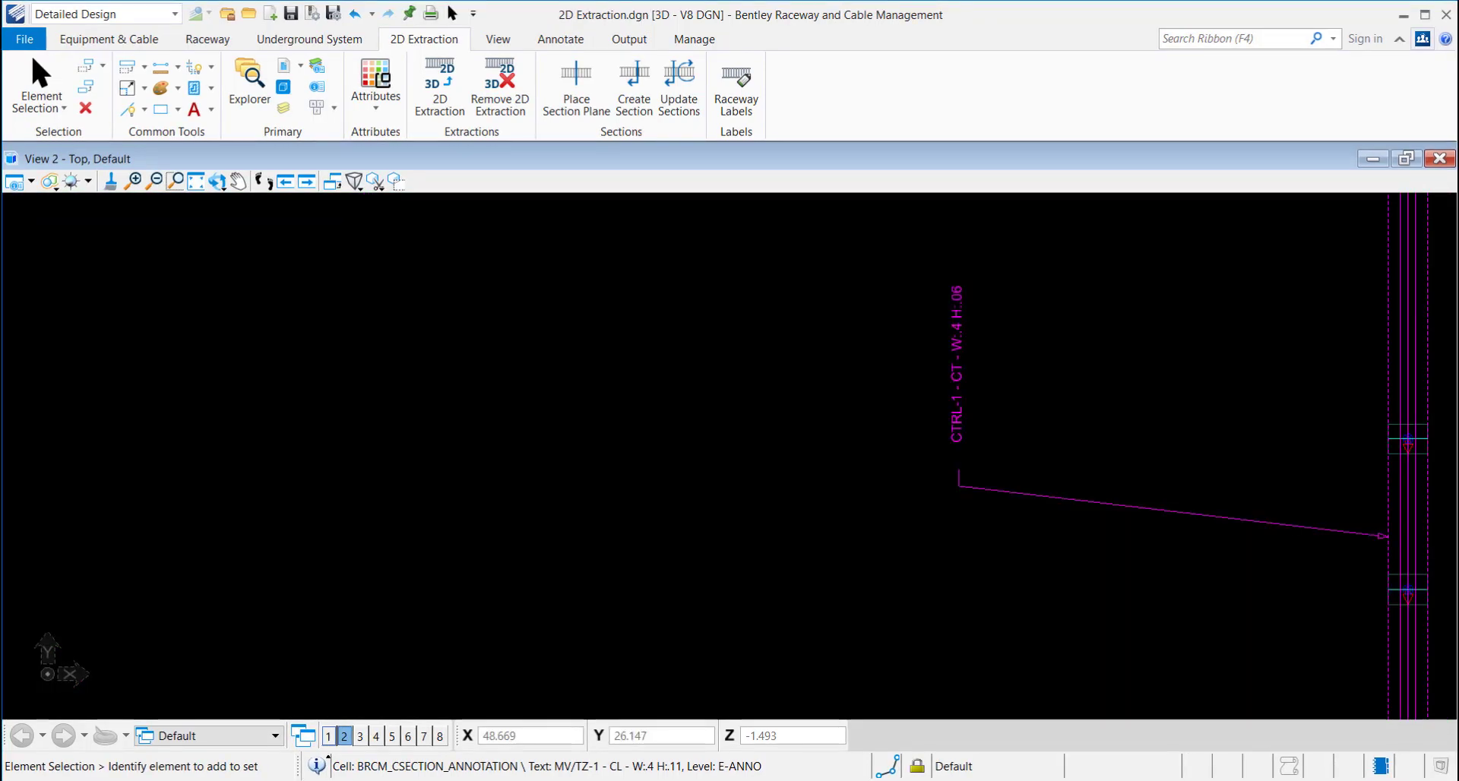
scroll(1280, 192, "down", 2)
scroll(1207, 205, "down", 2)
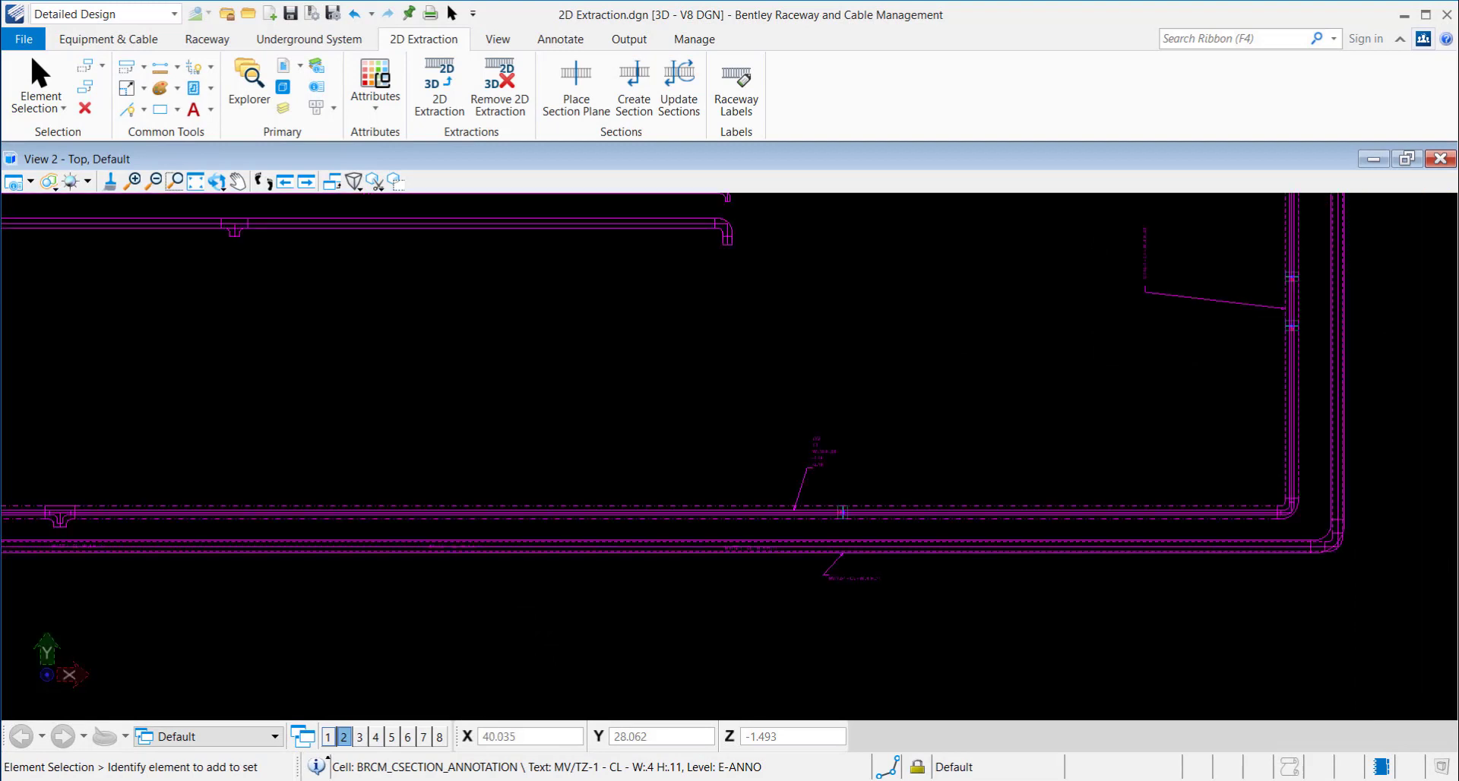
scroll(851, 453, "down", 2)
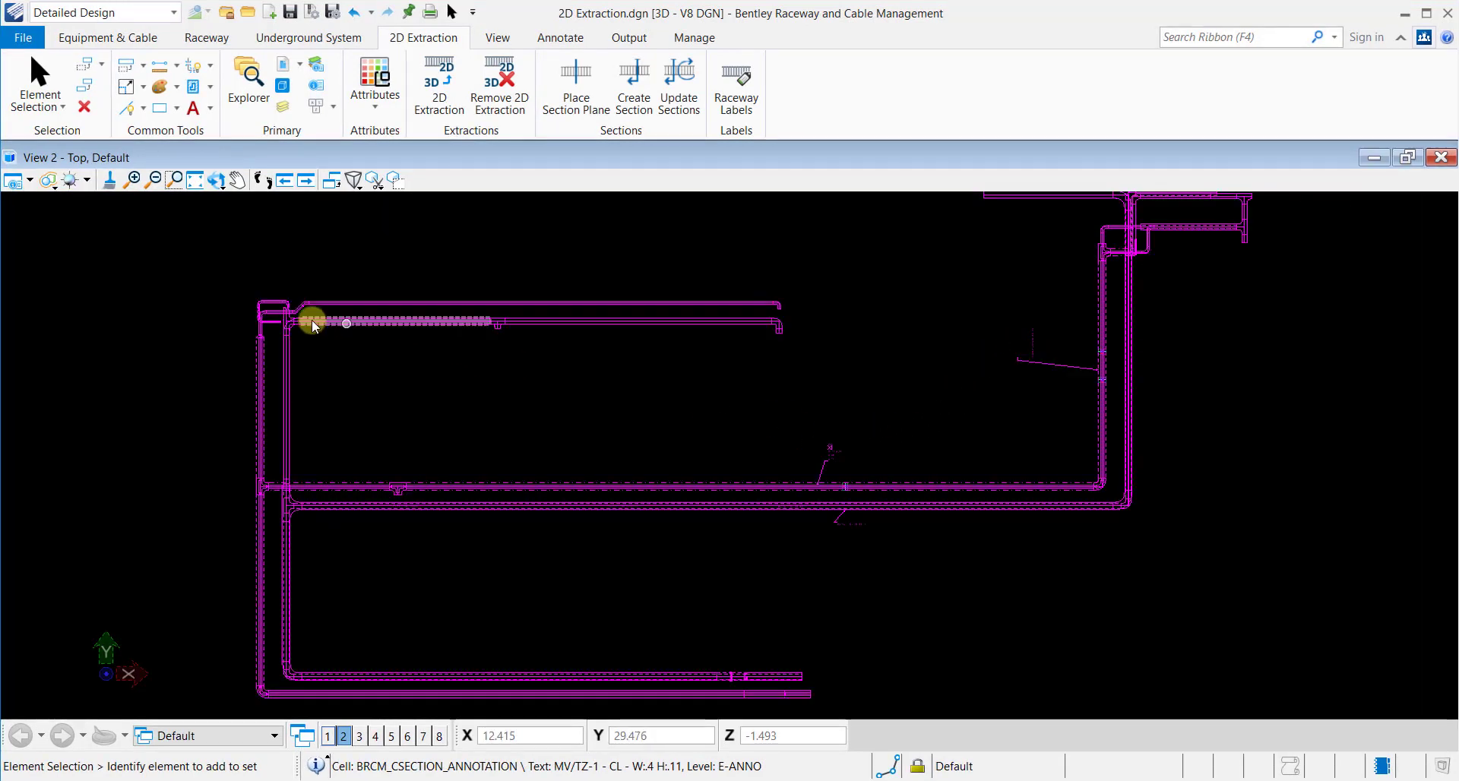
left_click(195, 180)
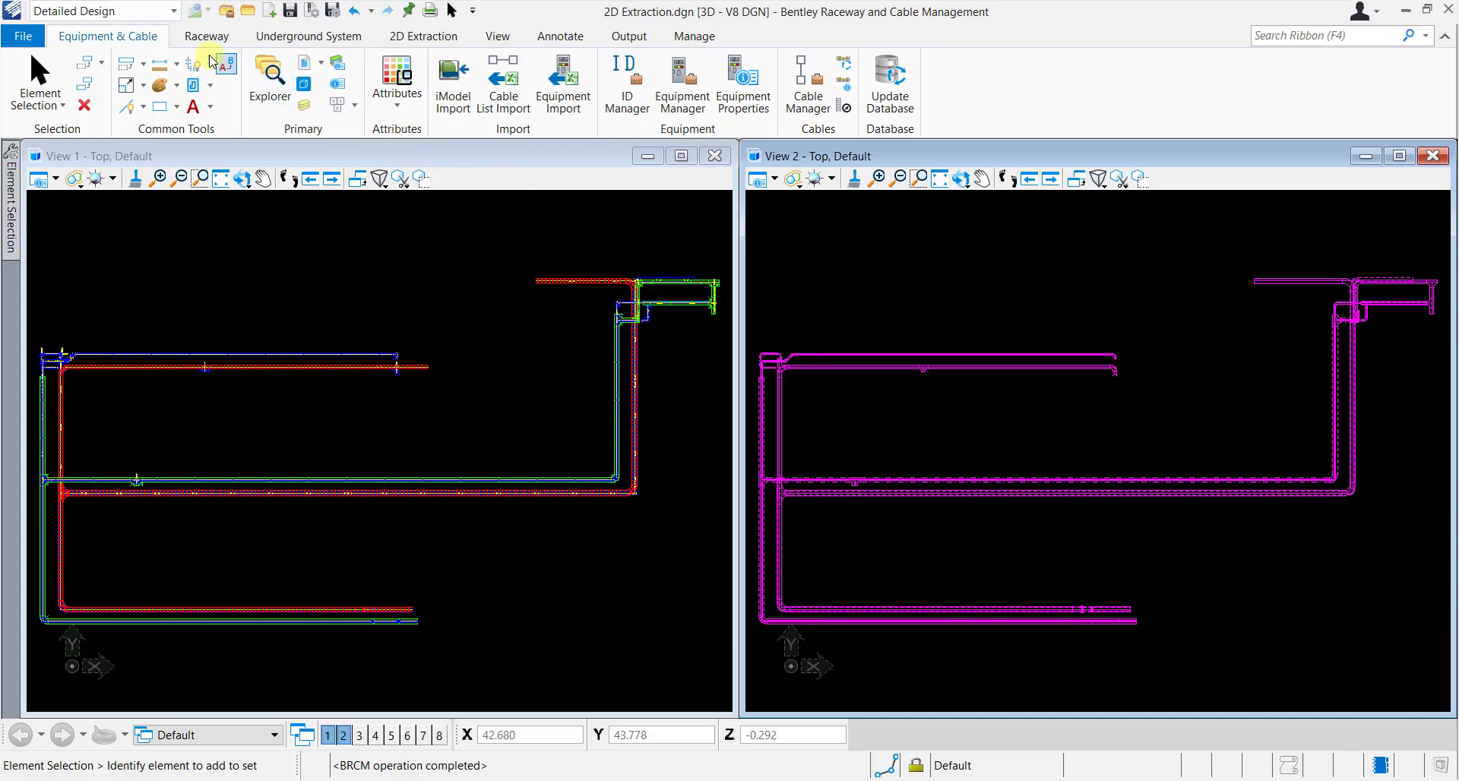
- Keep the Detailed Design workflow and bring up the 2D Extraction labelling tools
left_click(170, 12)
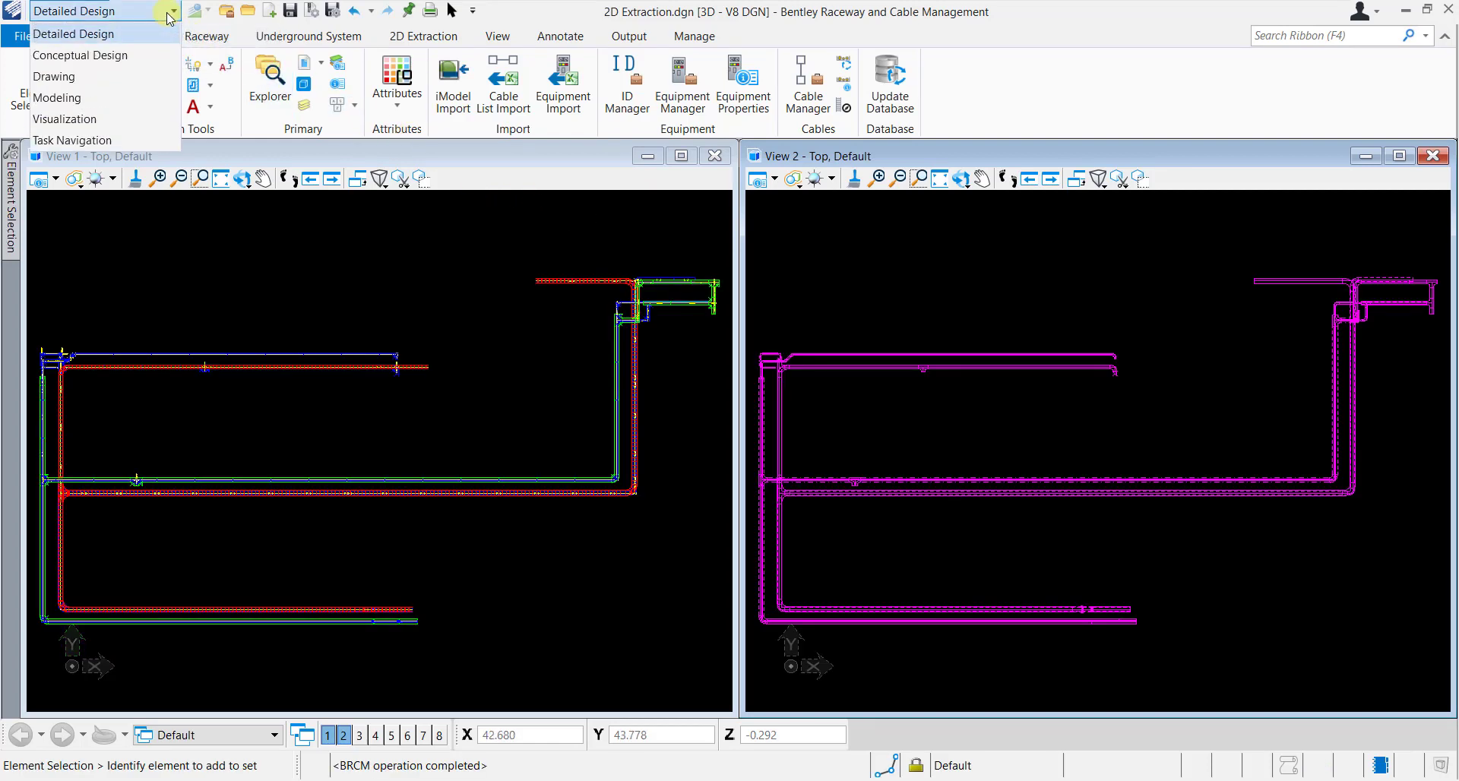
left_click(169, 17)
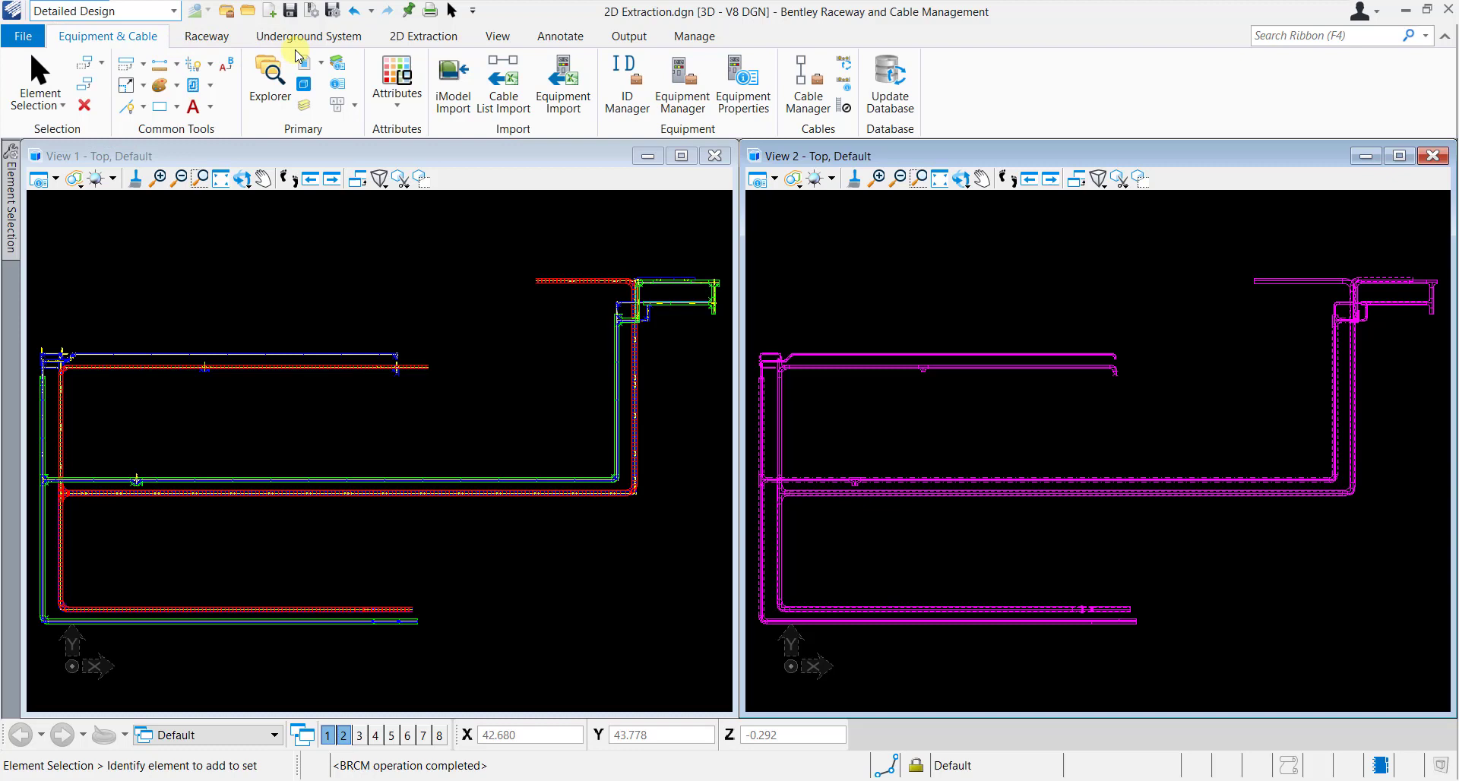
left_click(426, 40)
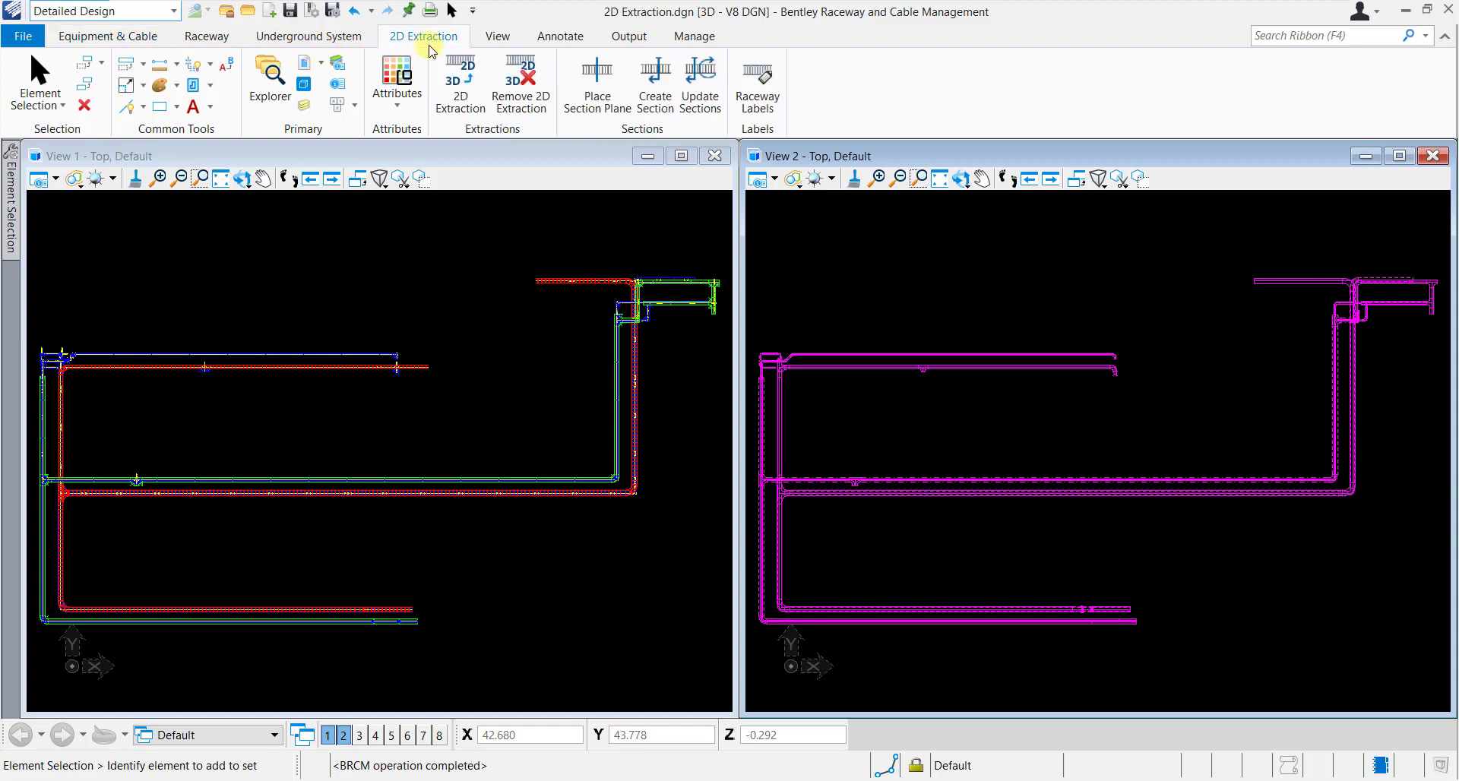
- Start Raceway Labels and pick the tray run in View 1 to open its Label Tool
left_click(758, 107)
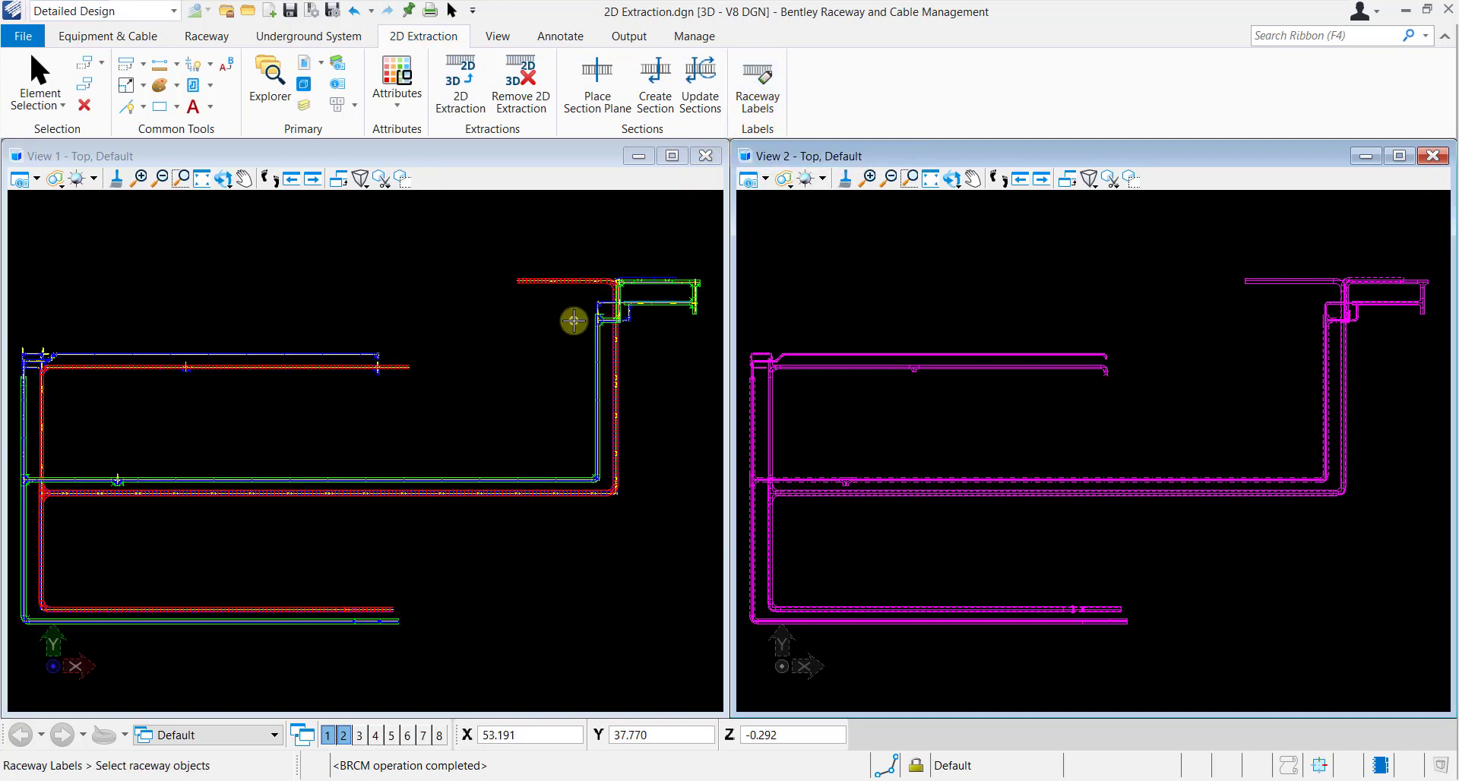
left_click(431, 476)
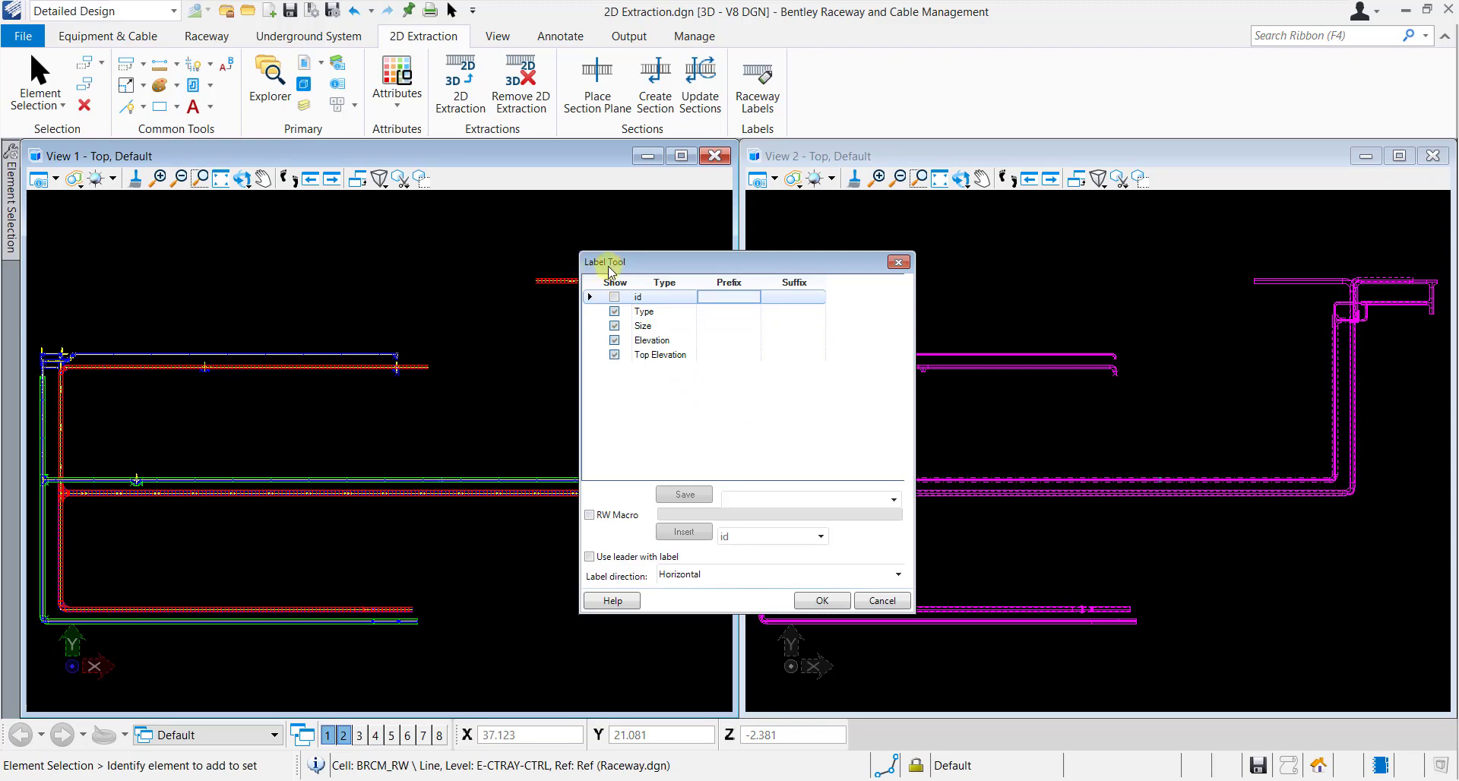
- Add Top Elevation and id to the tray label, keep Horizontal direction, and accept the settings
left_click(613, 342)
left_click(614, 354)
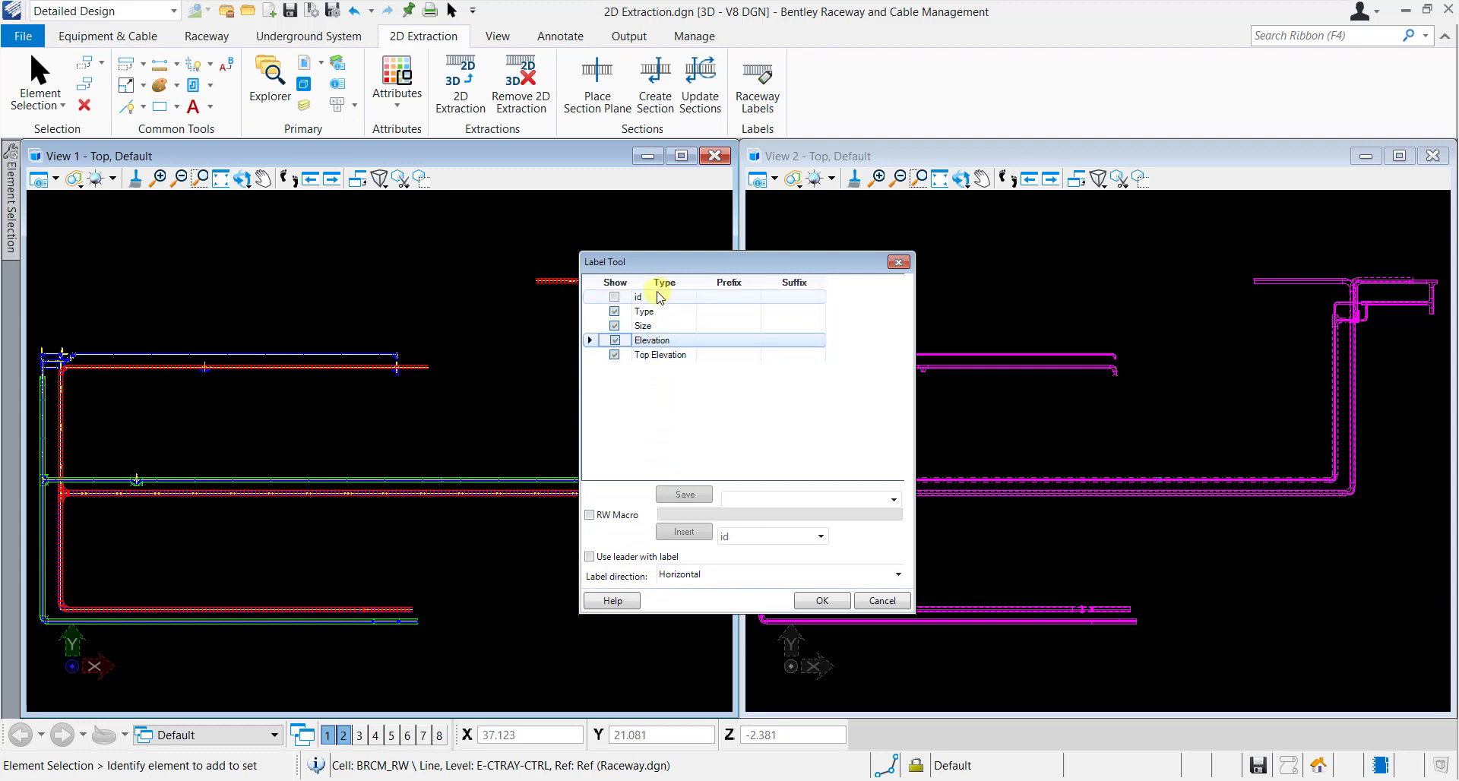
left_click(615, 297)
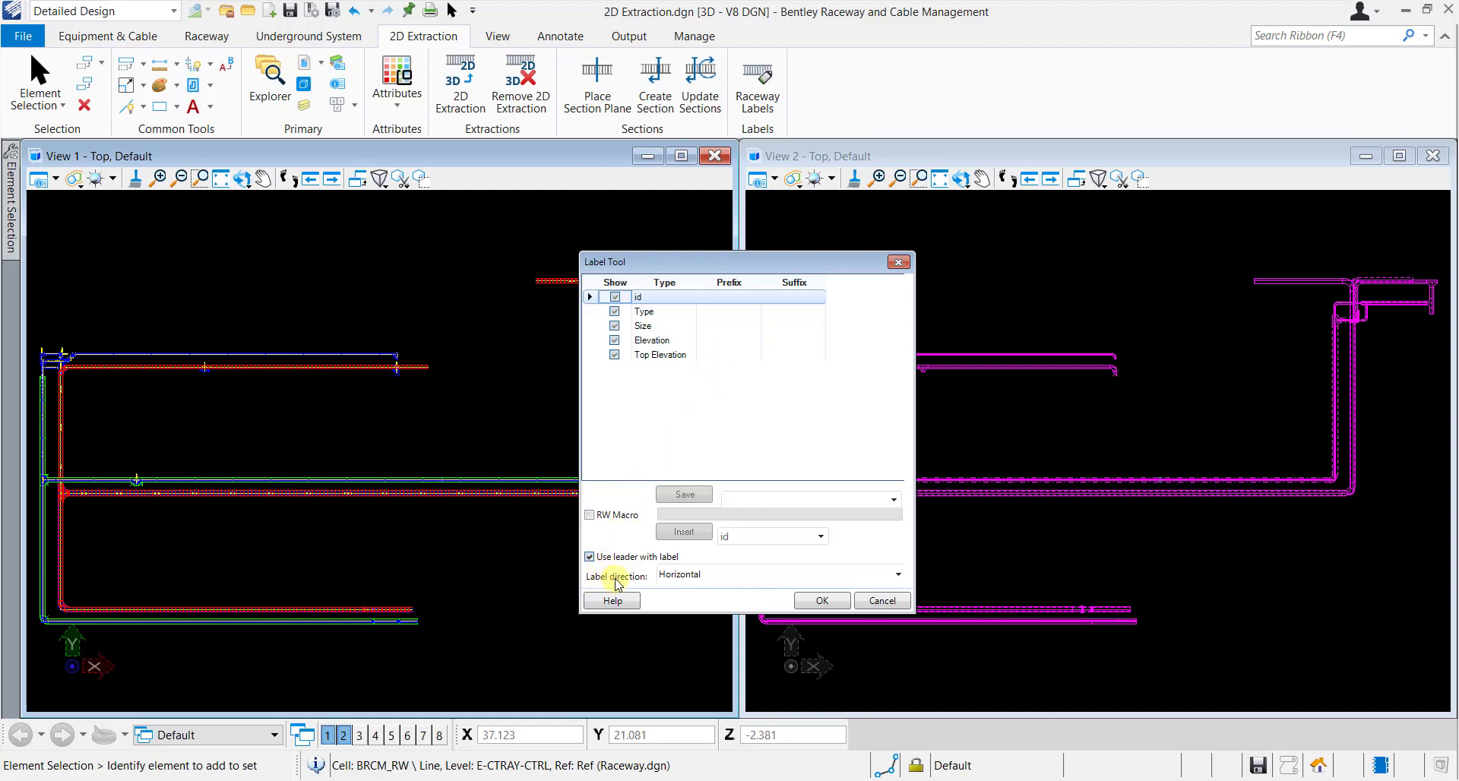
left_click(897, 576)
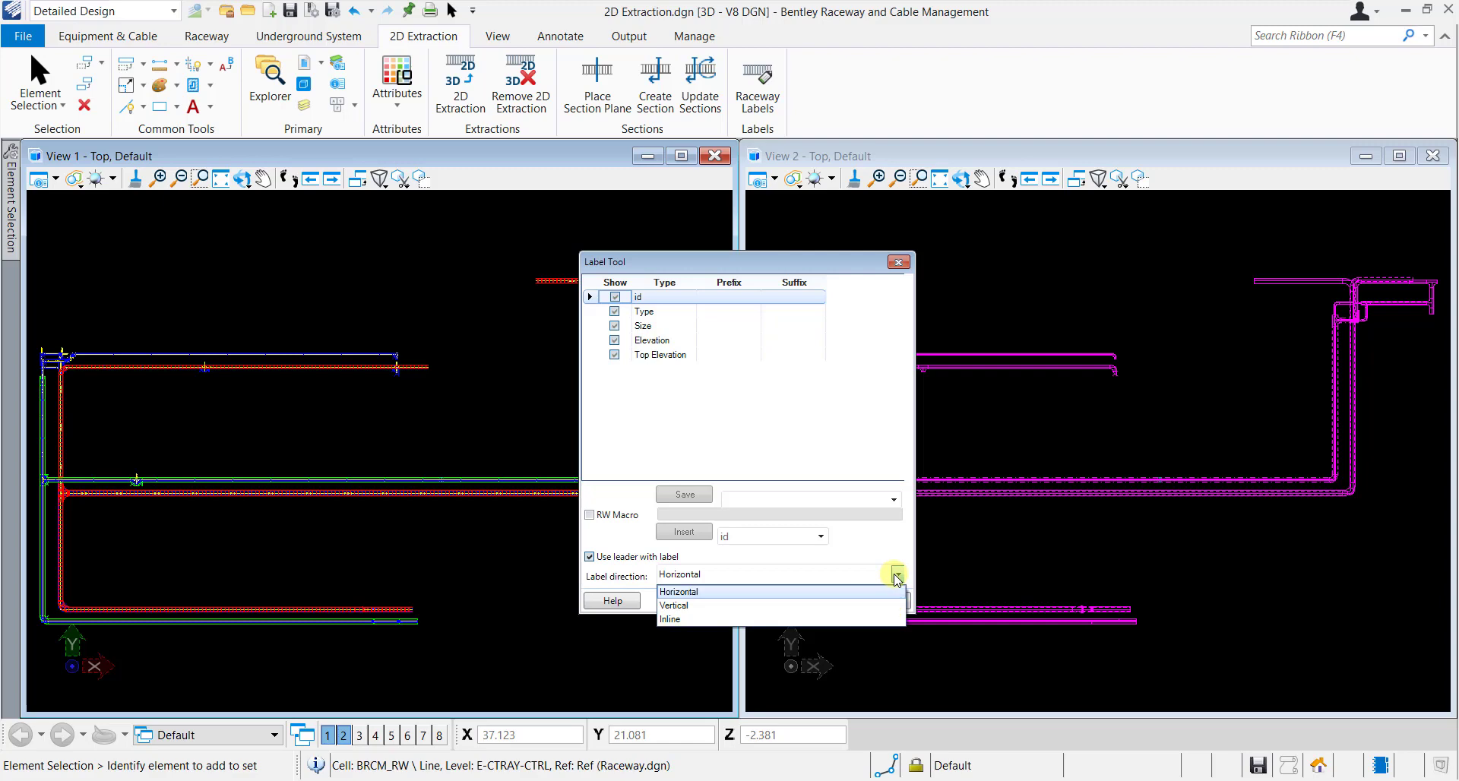
left_click(898, 576)
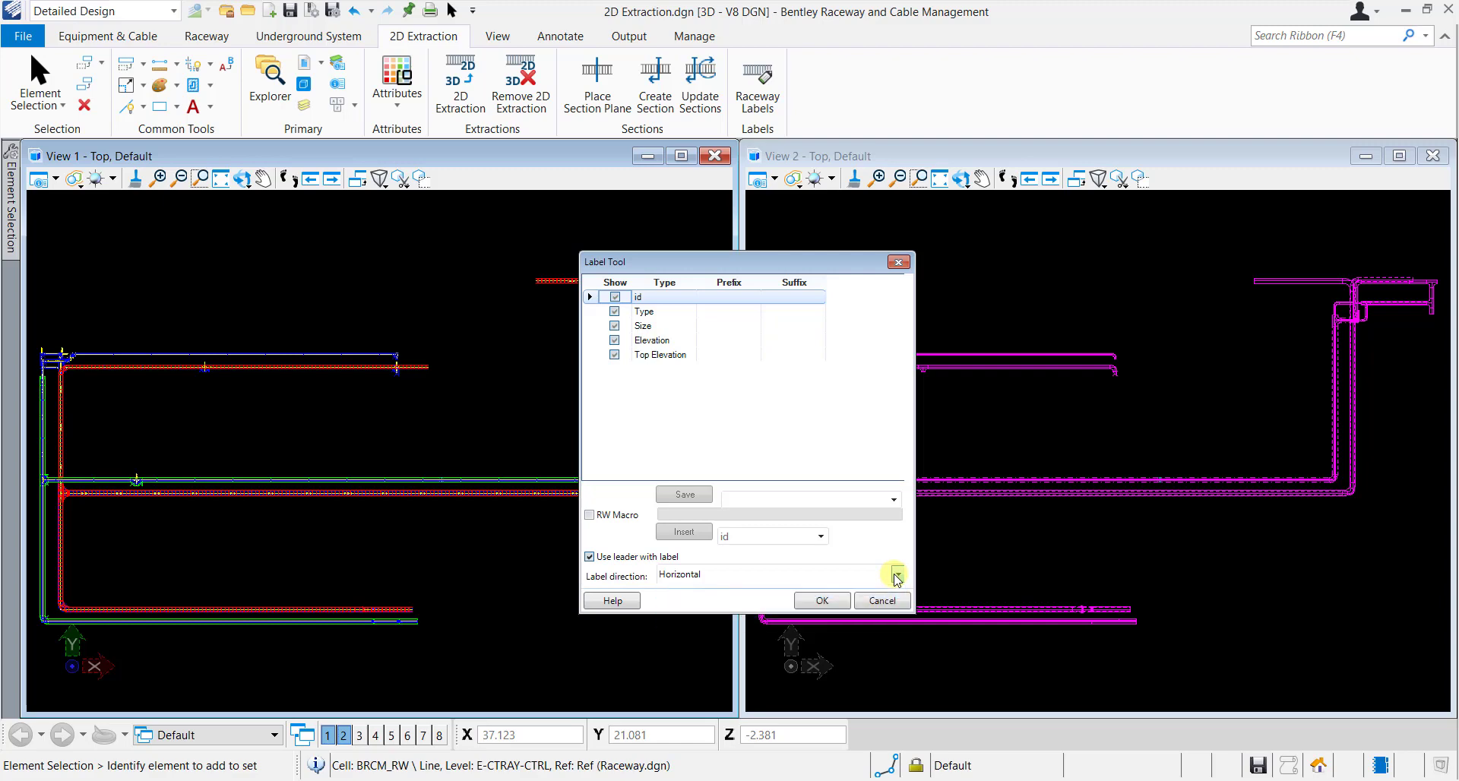
left_click(839, 601)
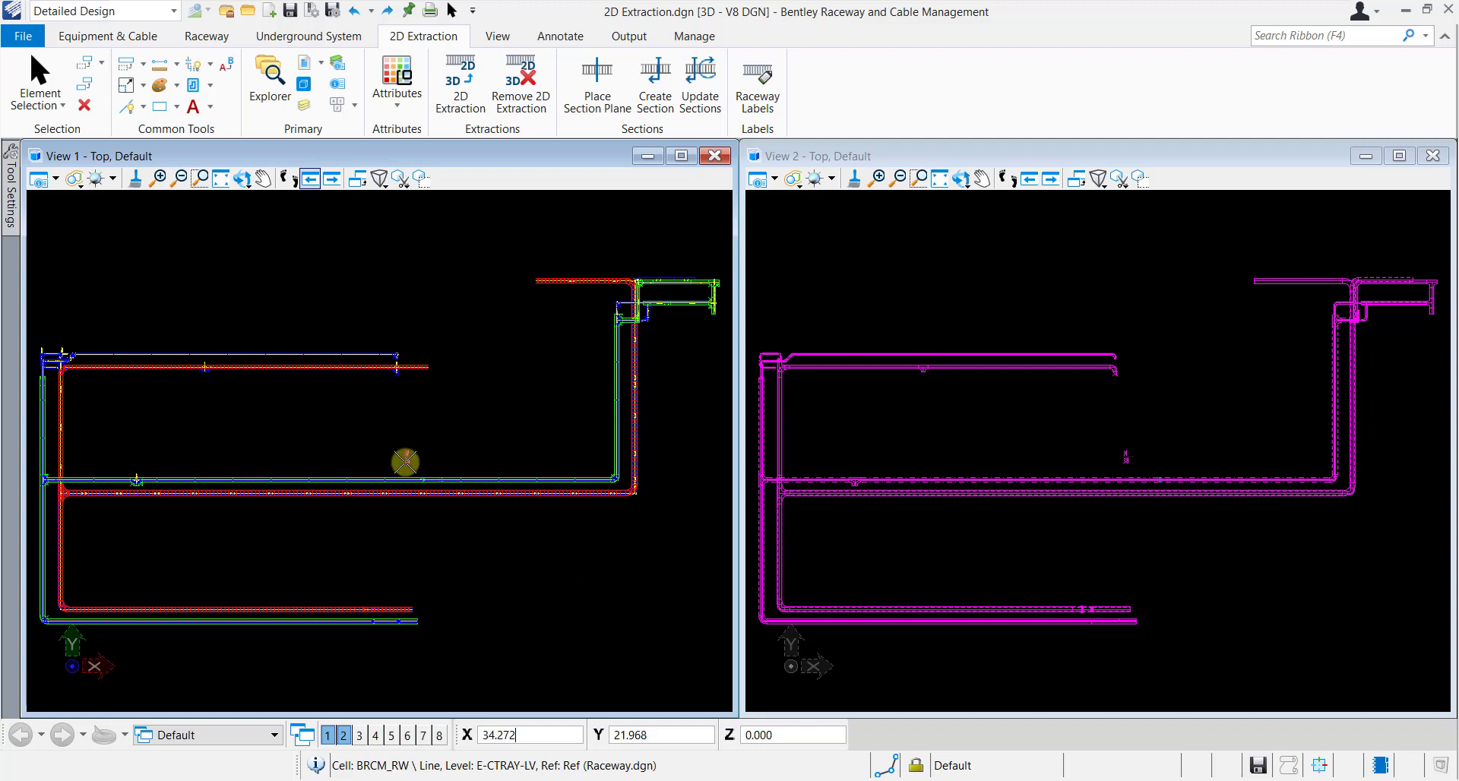
- Place the leadered LV2 label above the tray and inspect it up close in View 2
left_click(426, 460)
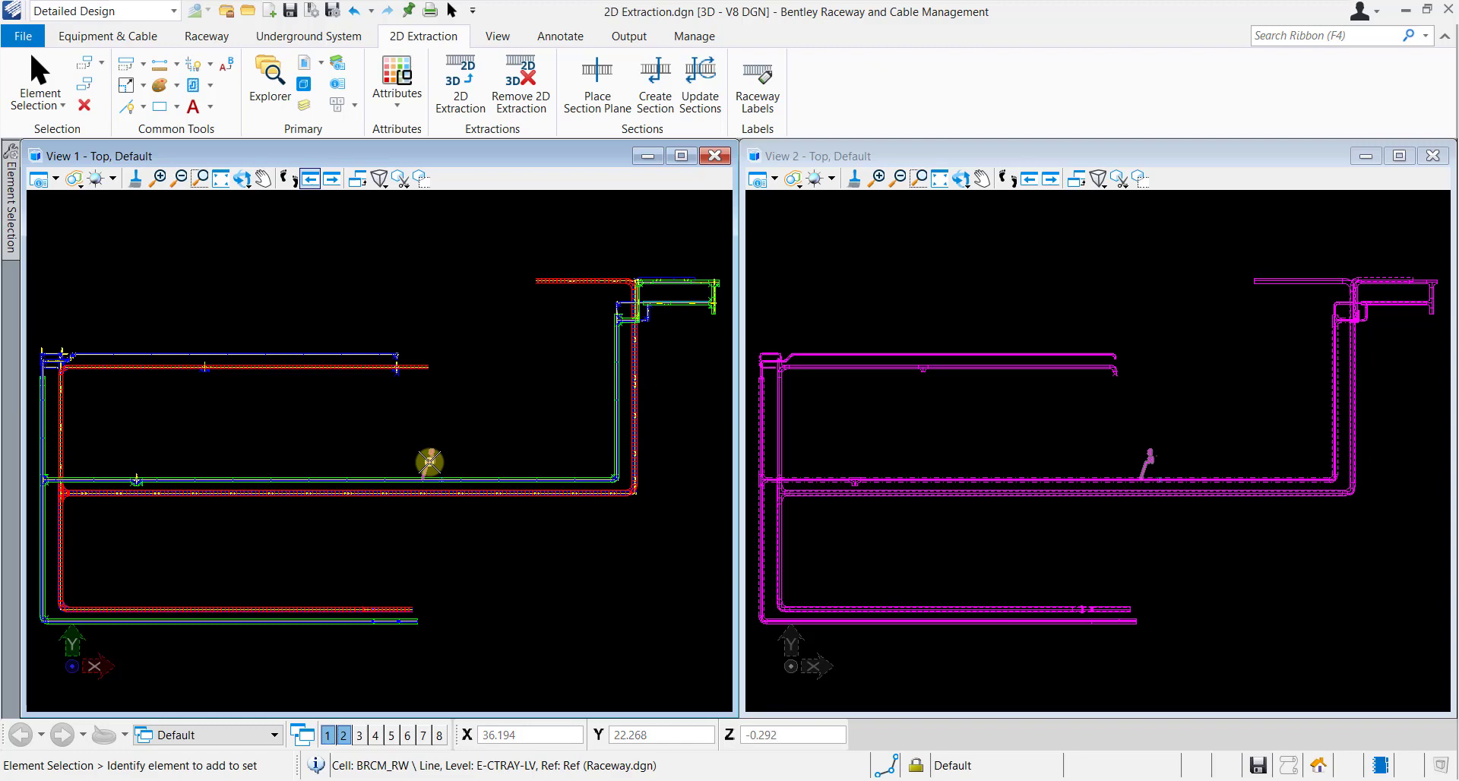
scroll(430, 465, "up", 2)
scroll(430, 463, "up", 3)
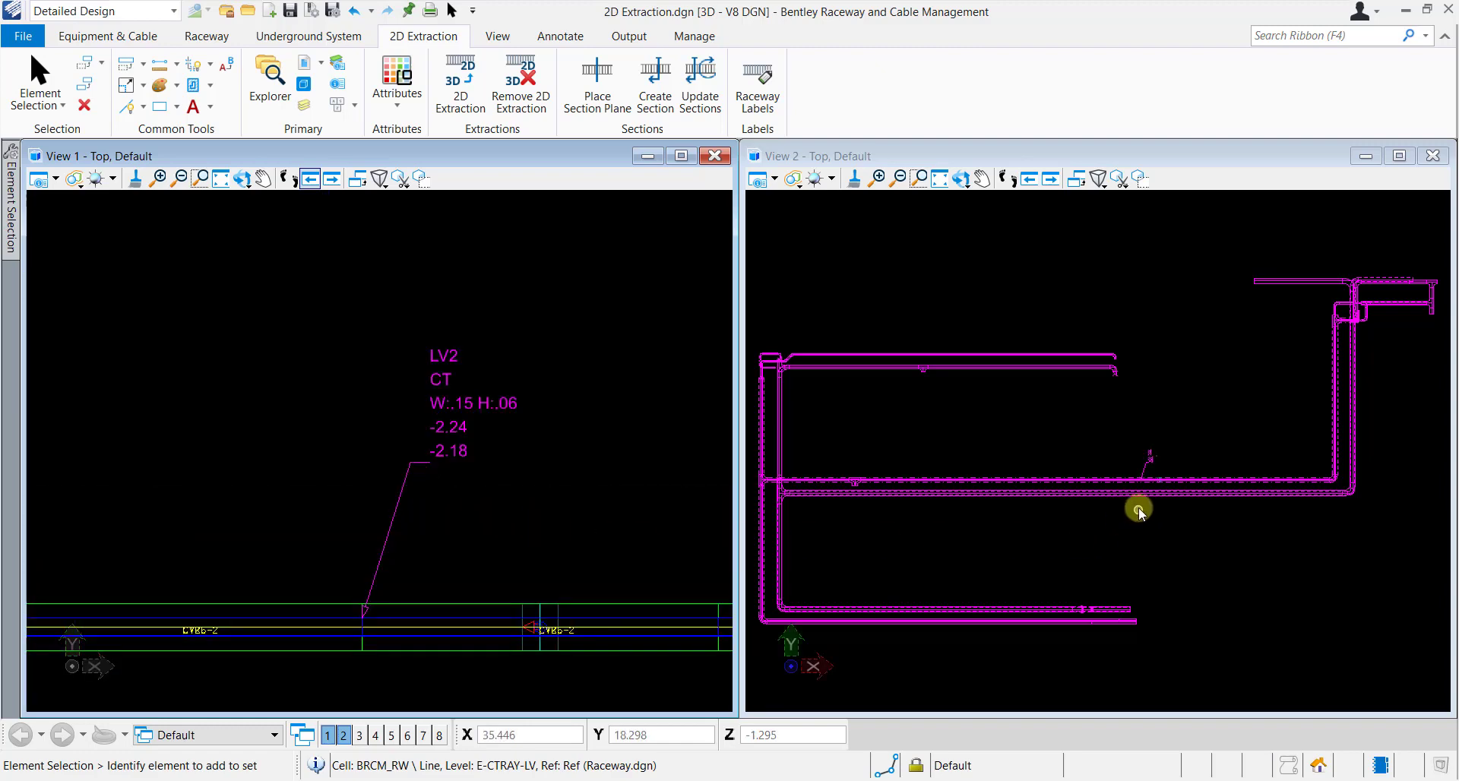
scroll(1138, 483, "up", 4)
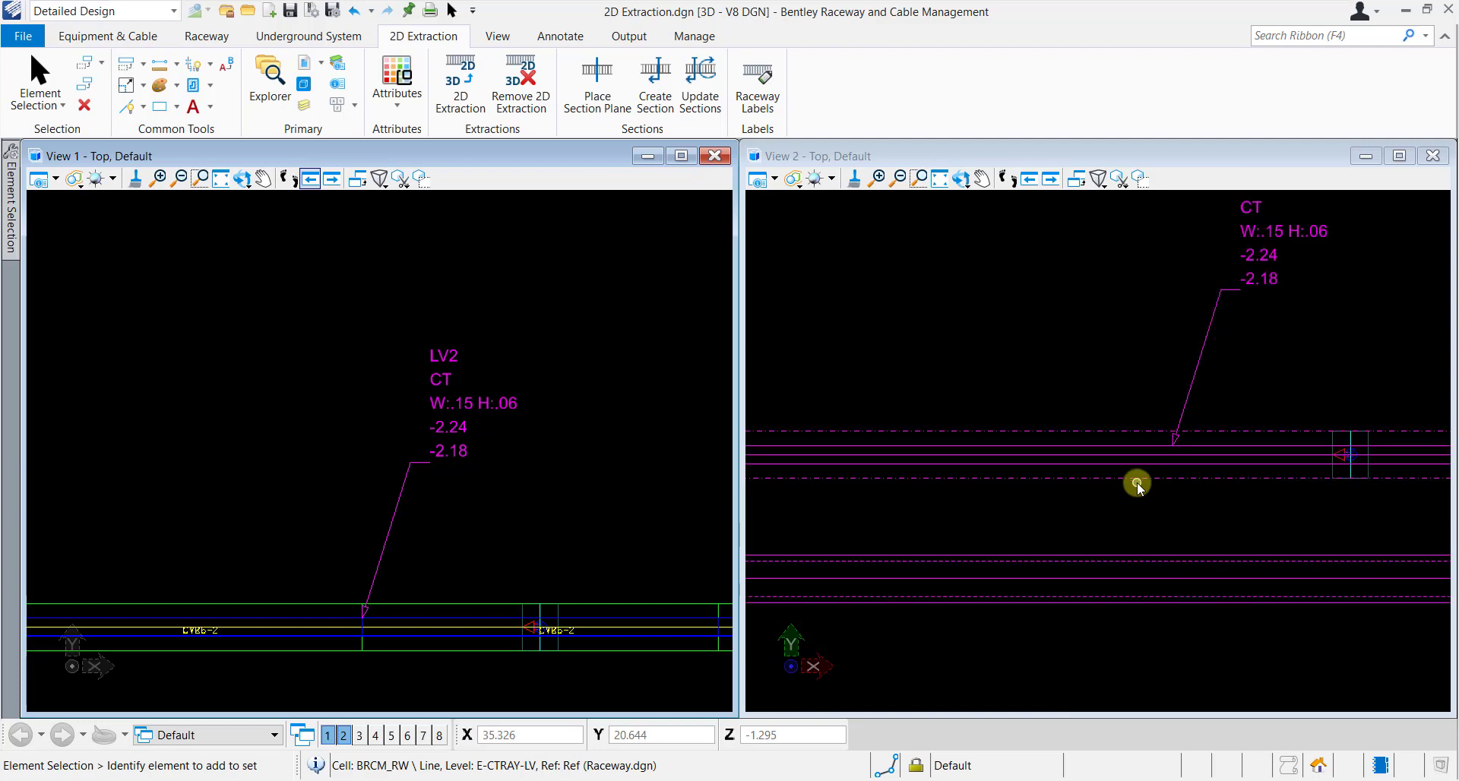
middle_click_drag(1137, 483, 1137, 483)
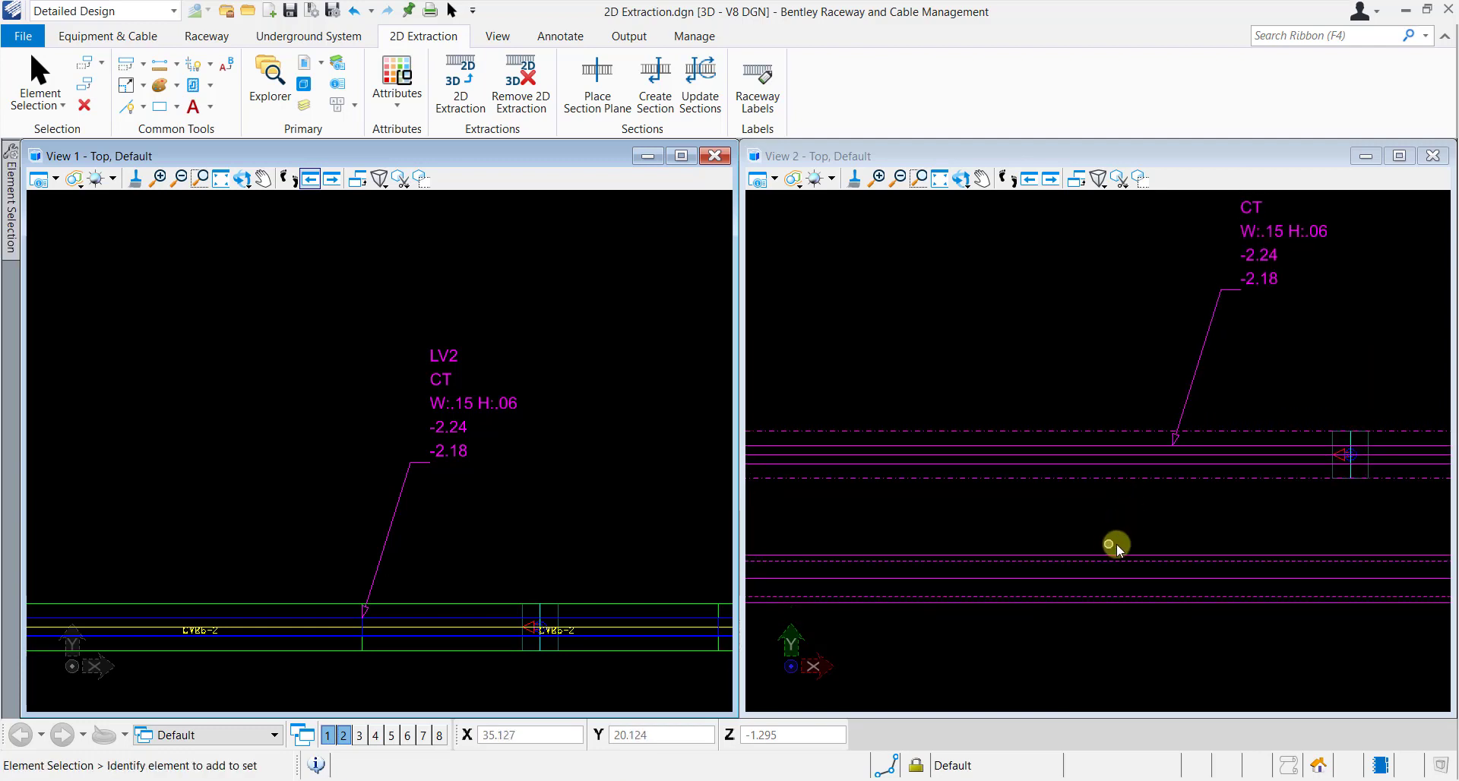
scroll(1125, 547, "up", 3)
scroll(1132, 554, "down", 2)
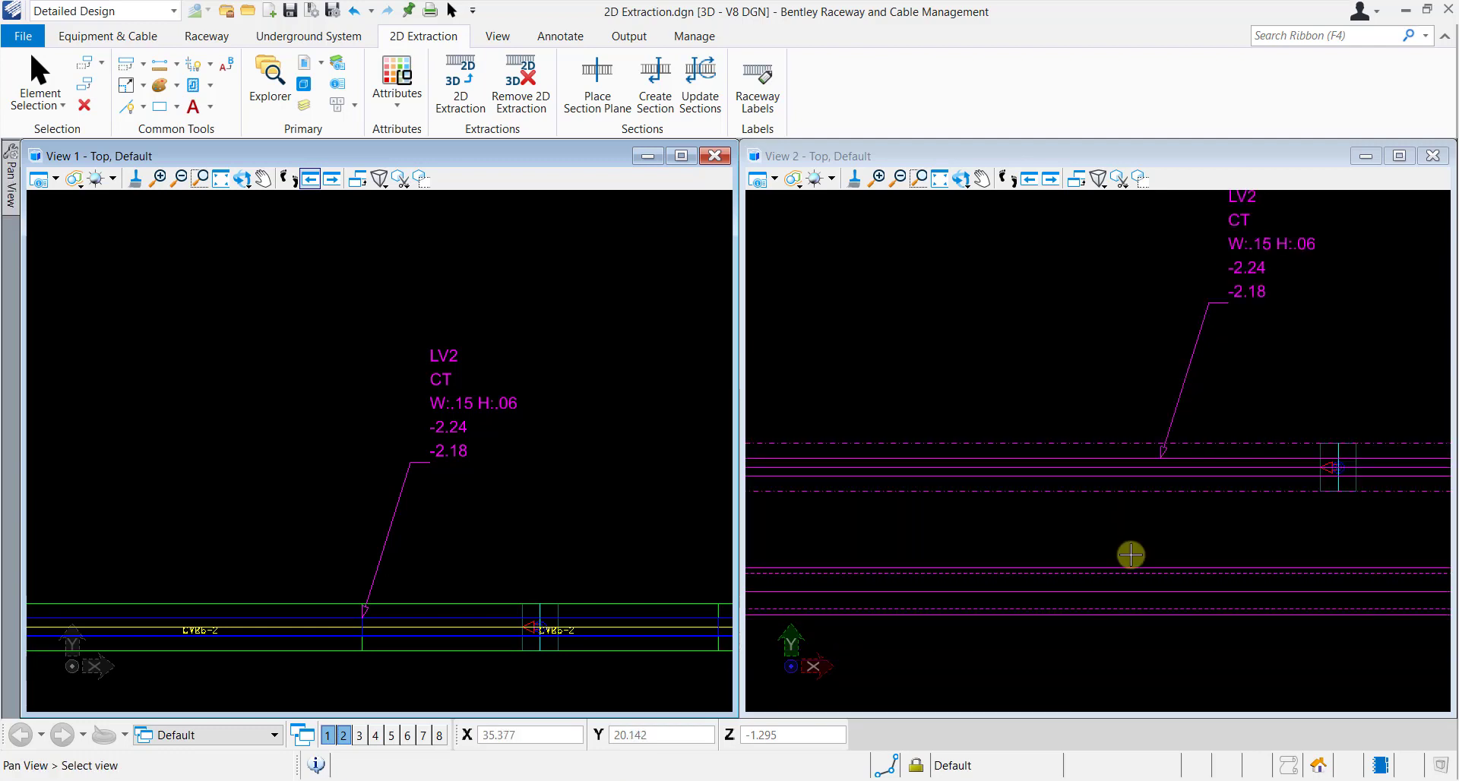
scroll(1131, 554, "down", 2)
middle_click_drag(1131, 554, 1097, 613)
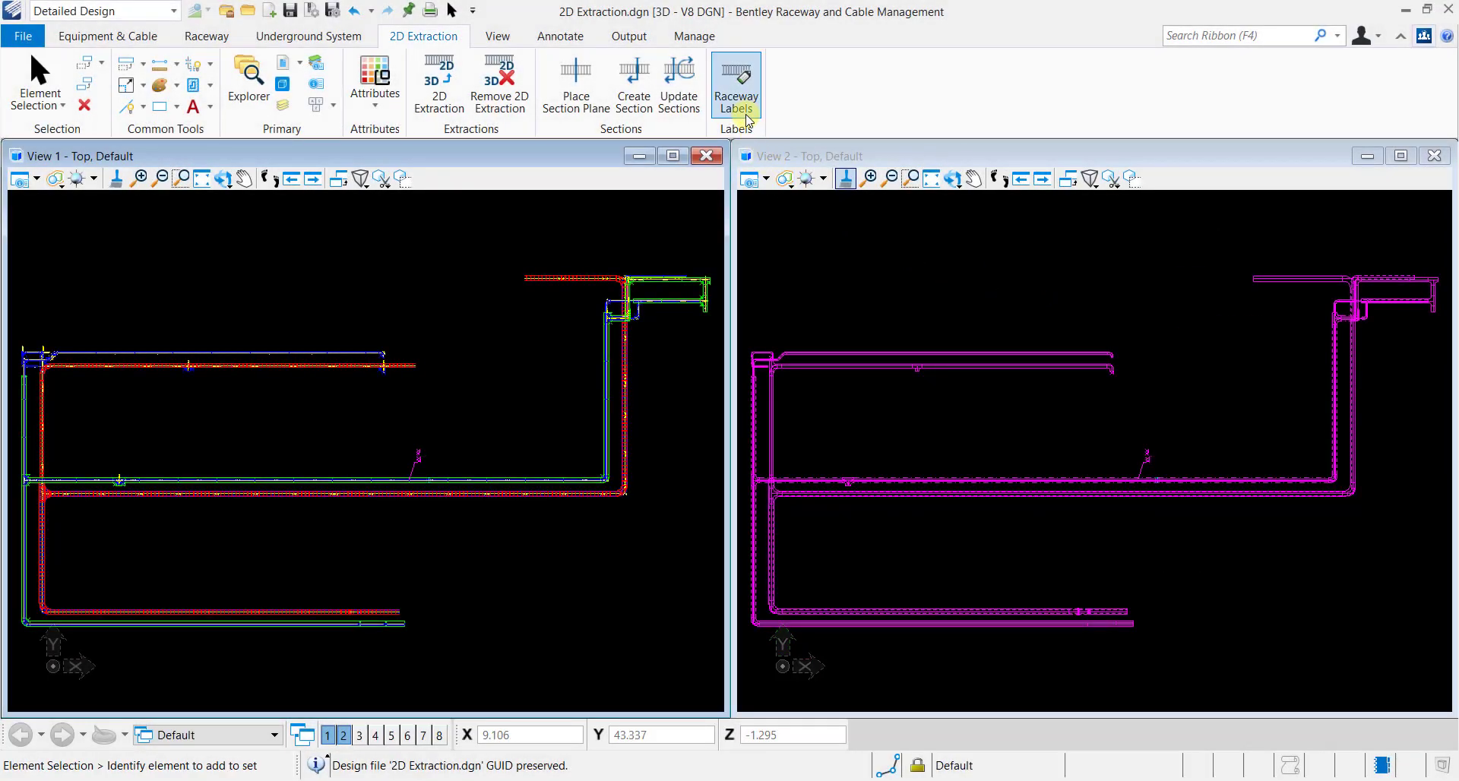
- Start Raceway Labels again and pick the red cable tray in View 1
left_click(748, 120)
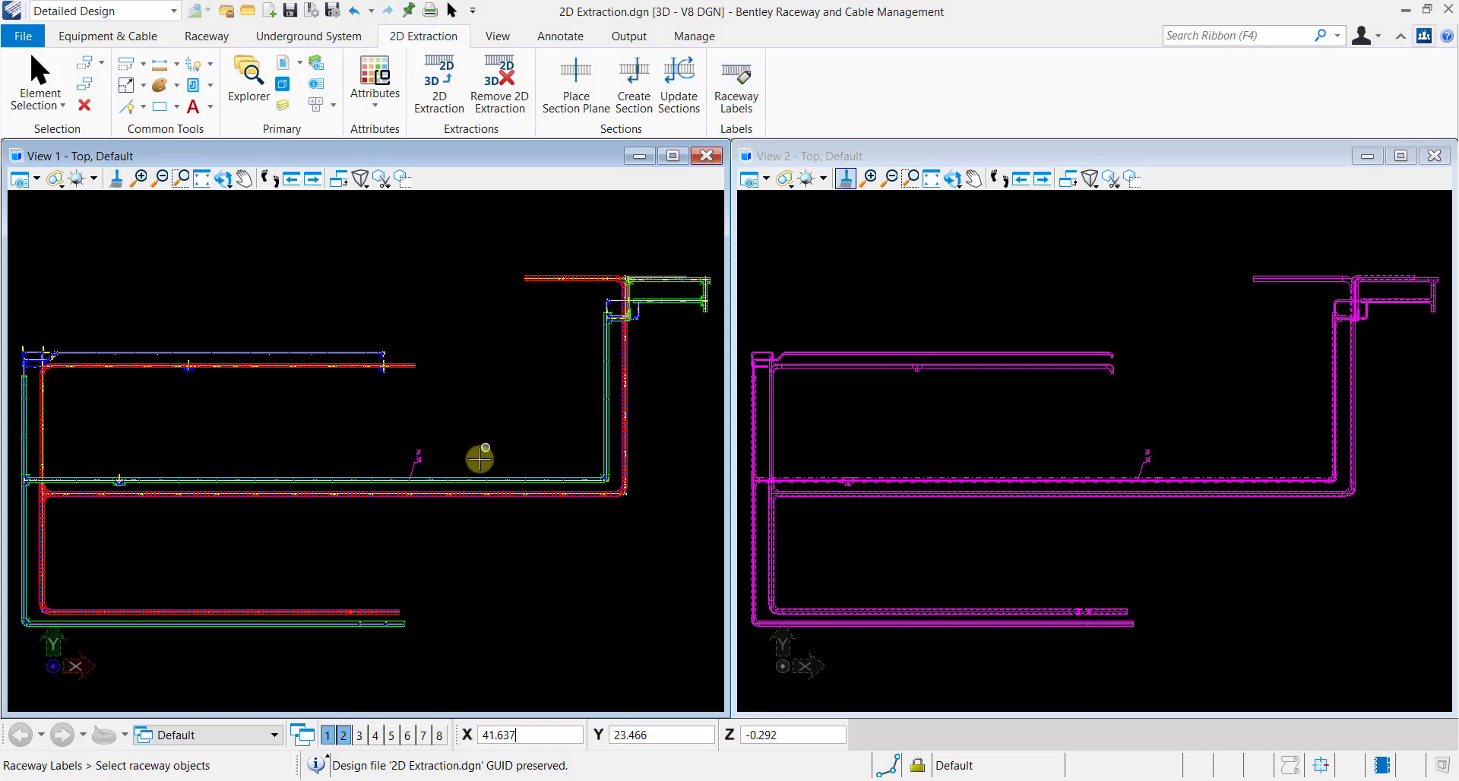
scroll(459, 492, "up", 5)
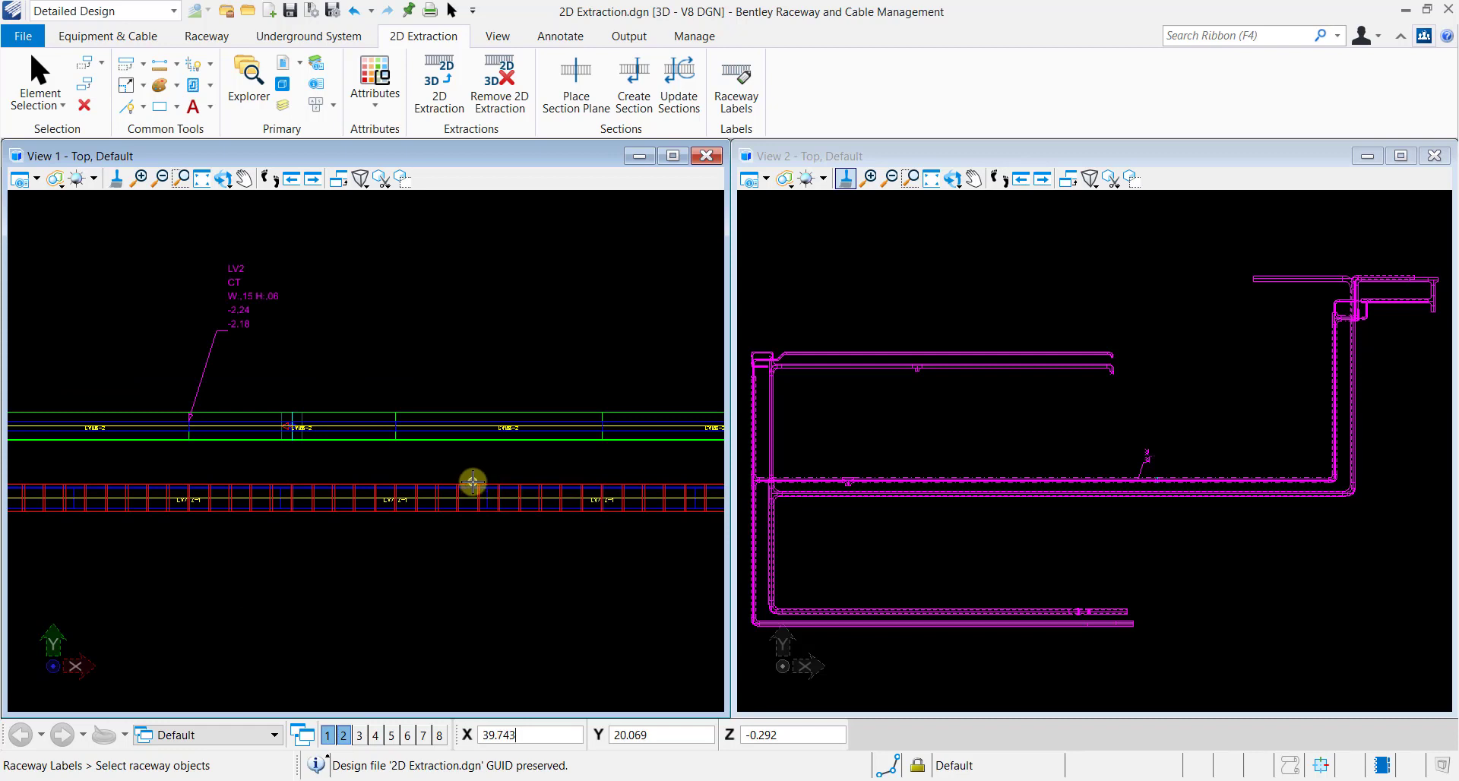
left_click(492, 485)
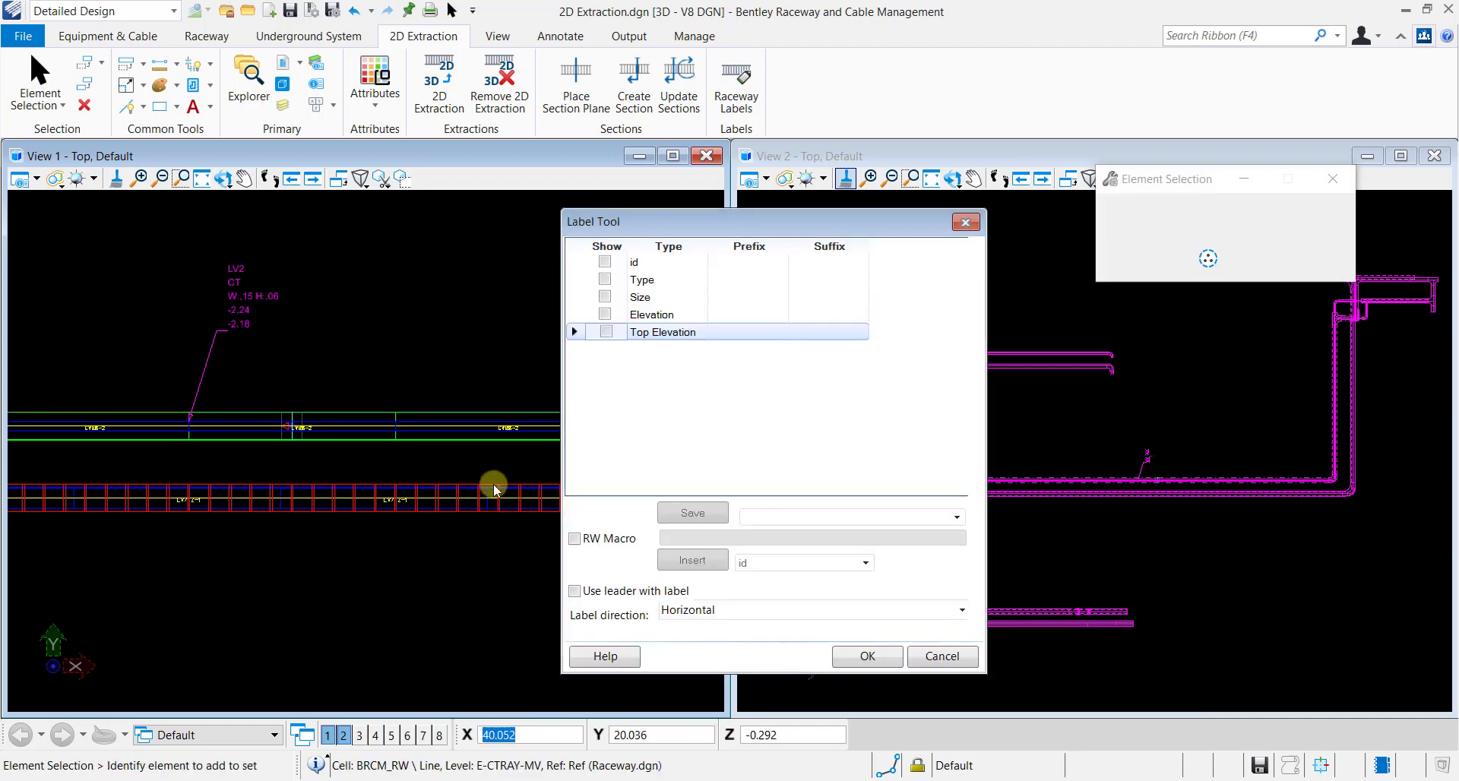
- Build an RW Macro label that joins the id, Type and Size fields
left_click(574, 539)
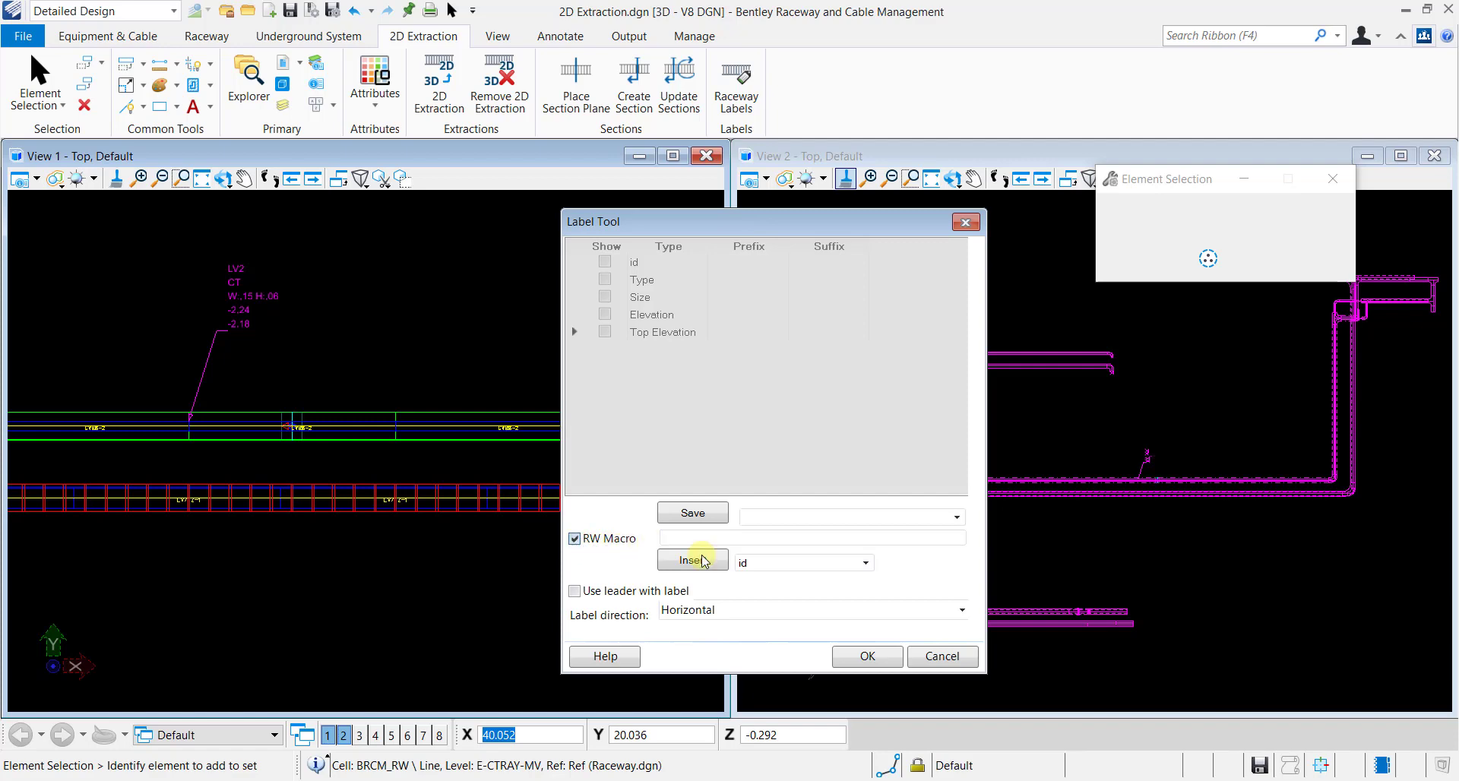
left_click(866, 563)
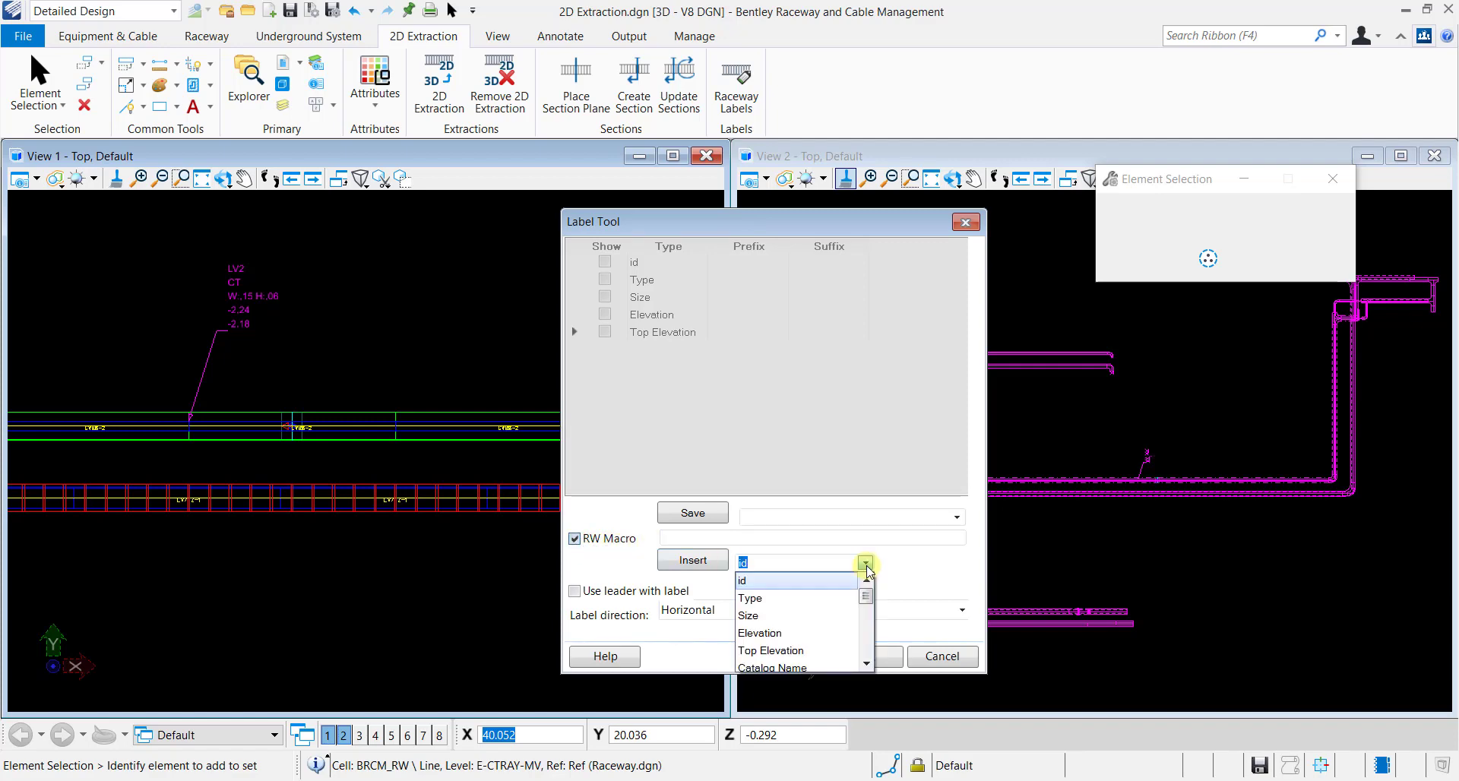
left_click(757, 583)
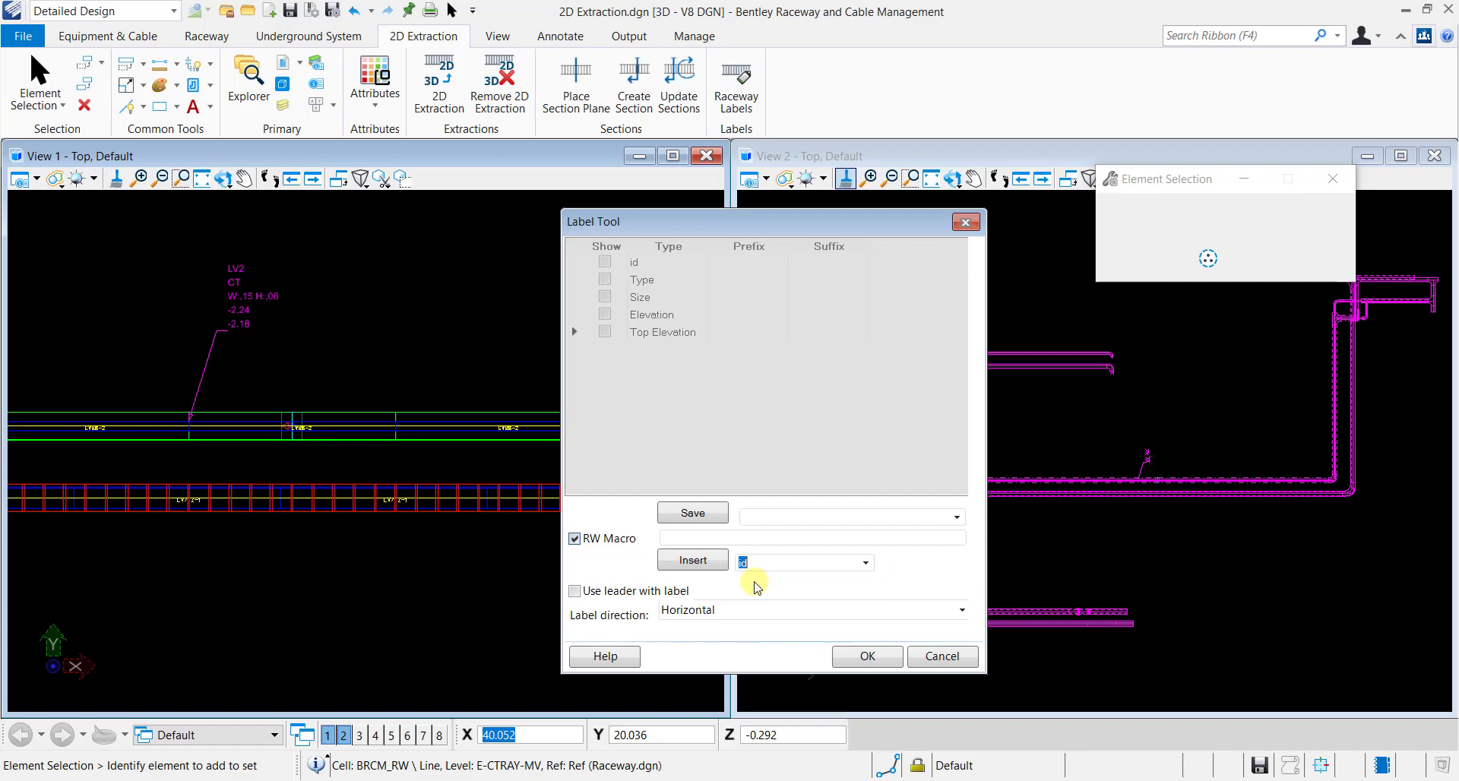
left_click(718, 536)
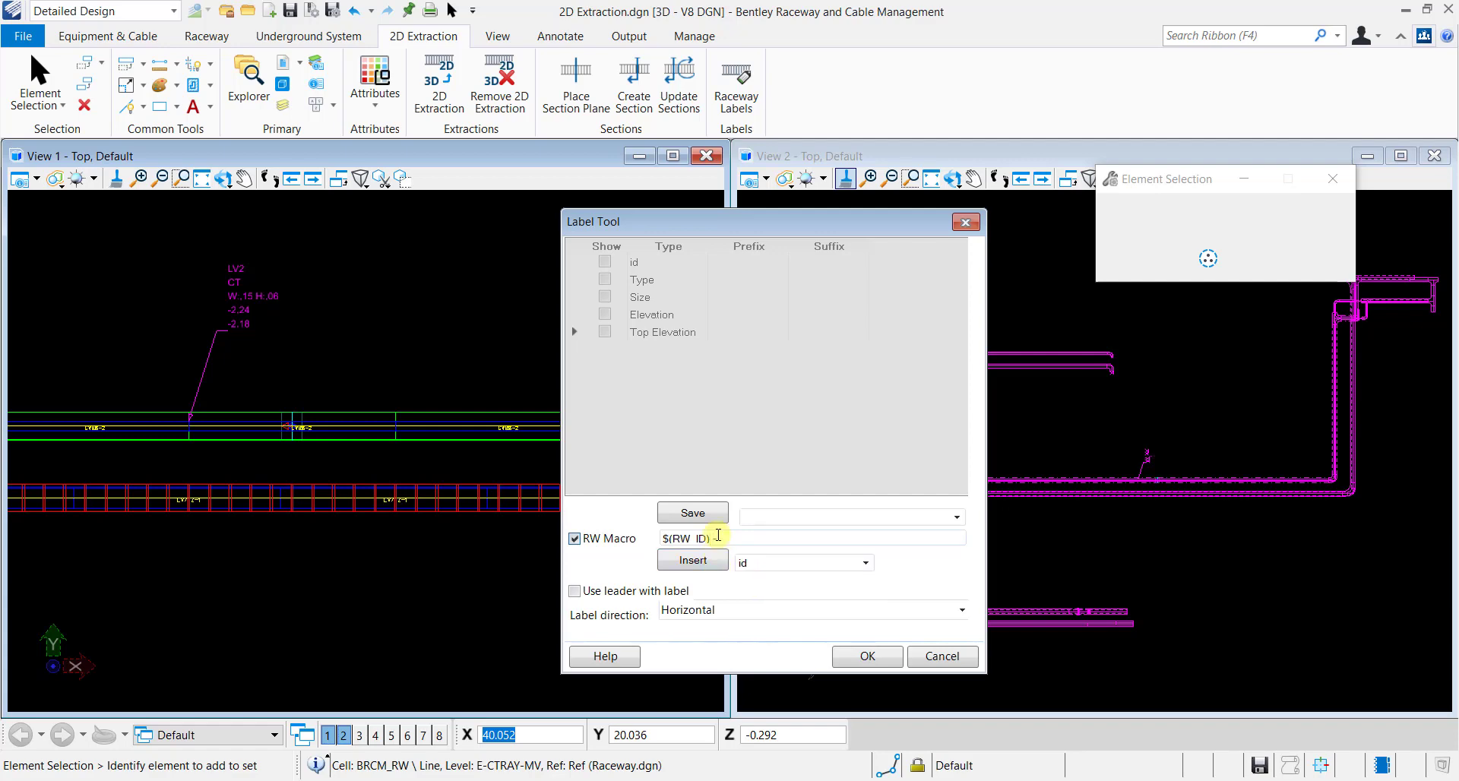
left_click(865, 563)
left_click(840, 597)
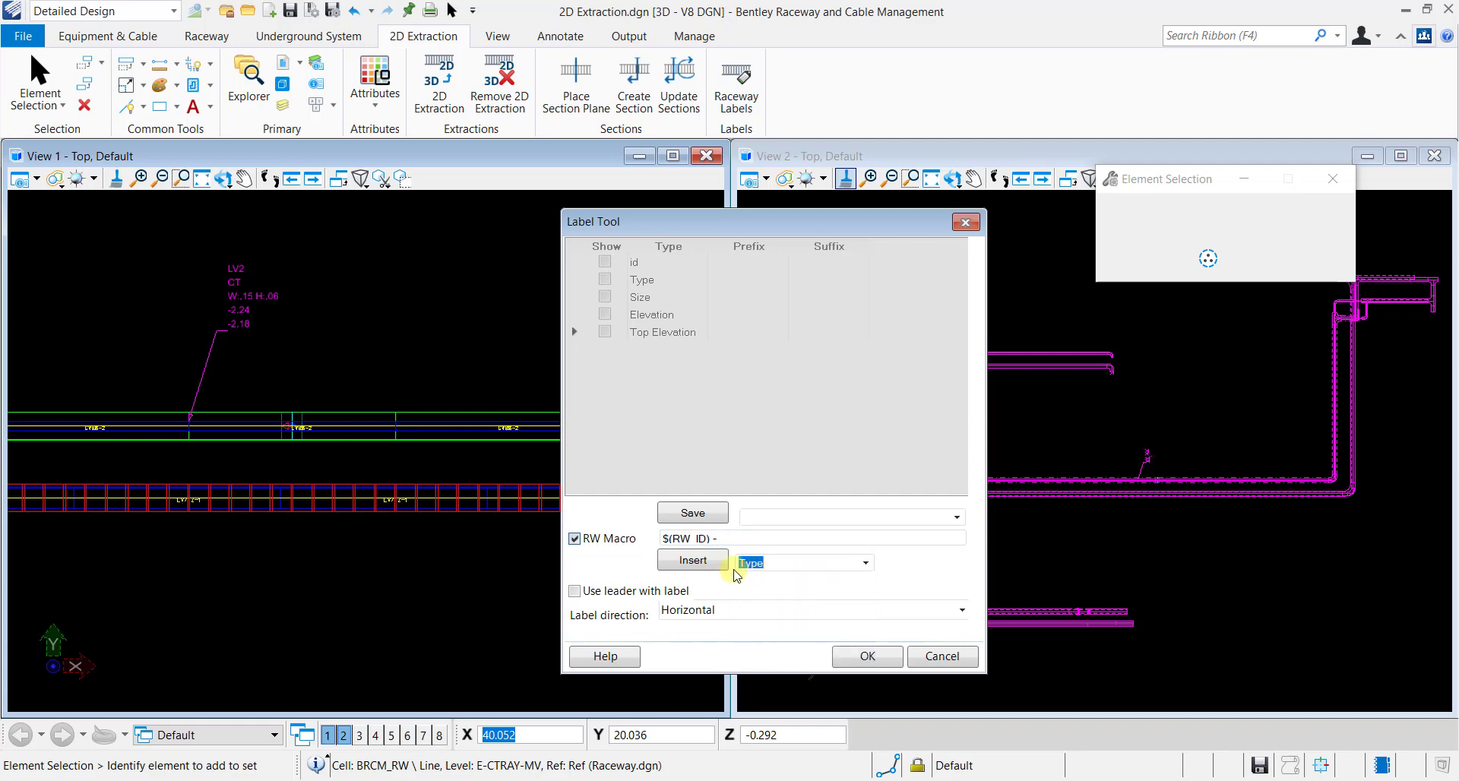
left_click(714, 561)
left_click(799, 541)
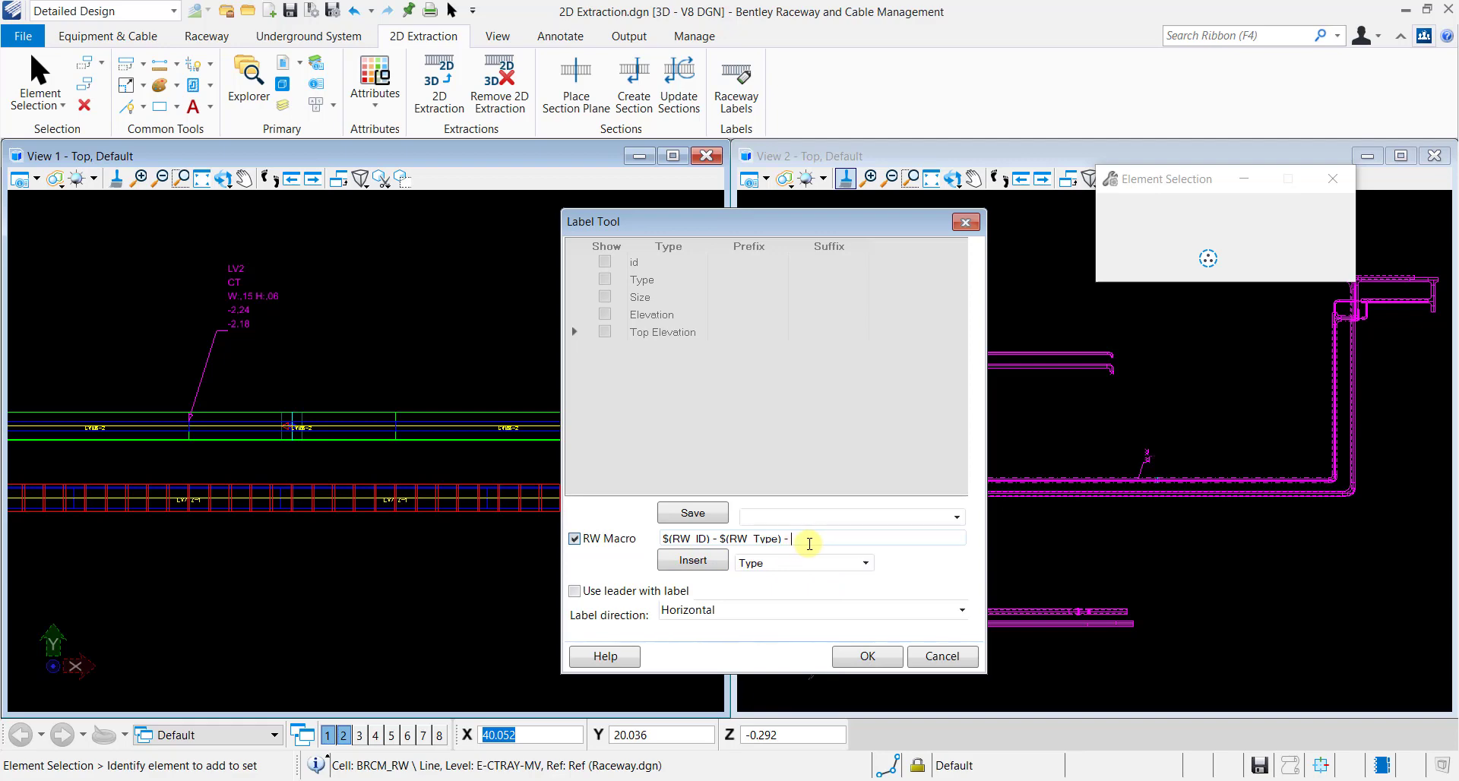
left_click(864, 563)
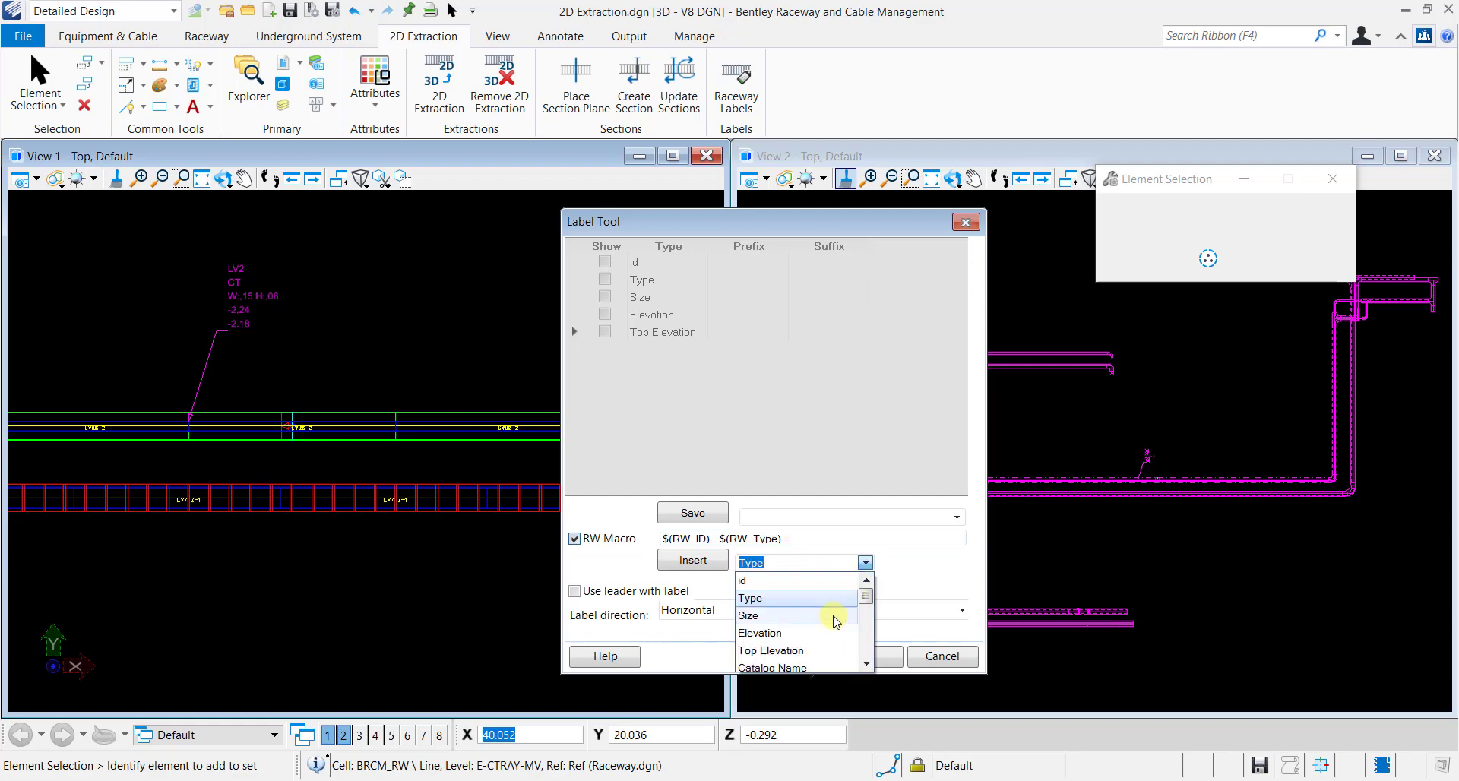
left_click(835, 616)
left_click(698, 568)
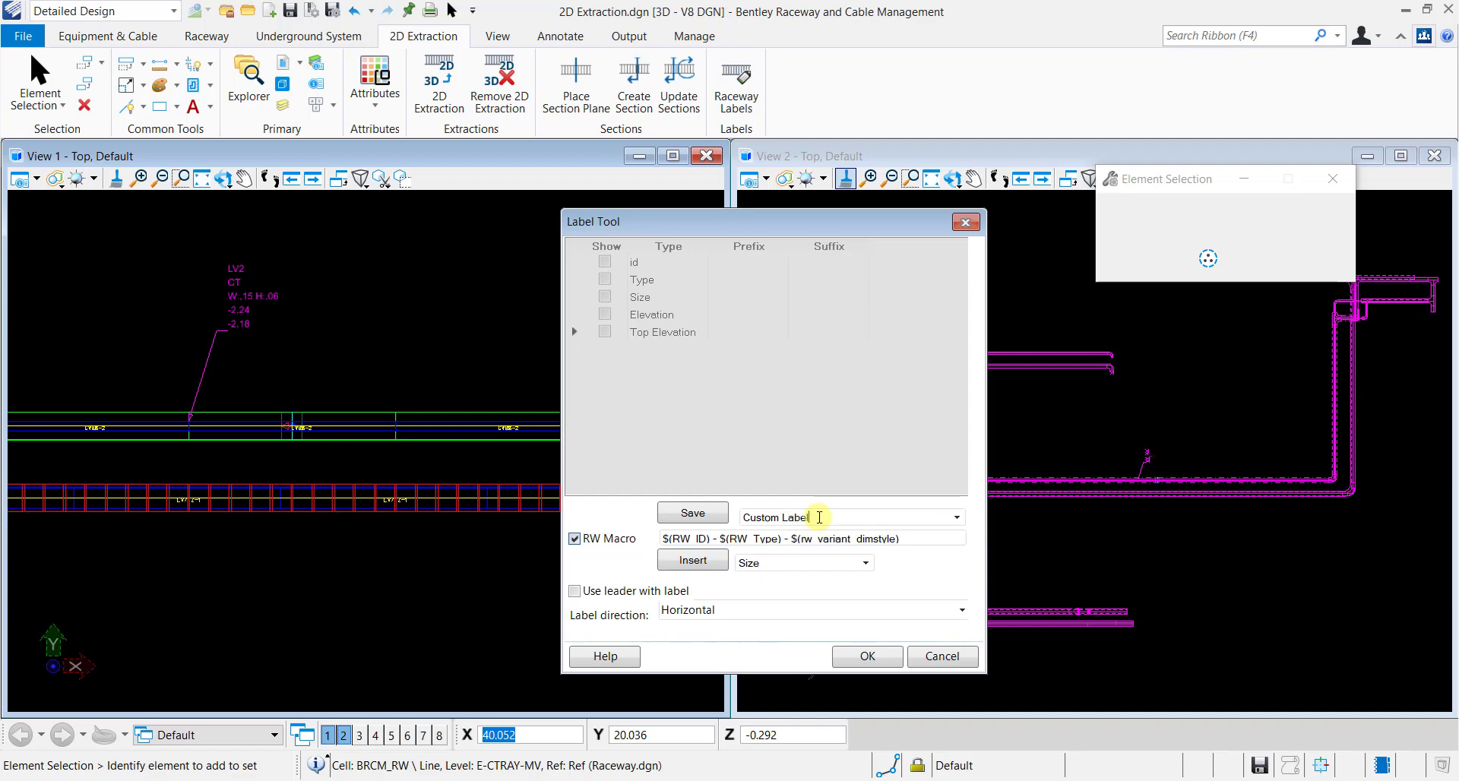
- Save the macro as Custom Label, with a leader and Horizontal label direction
left_click(722, 516)
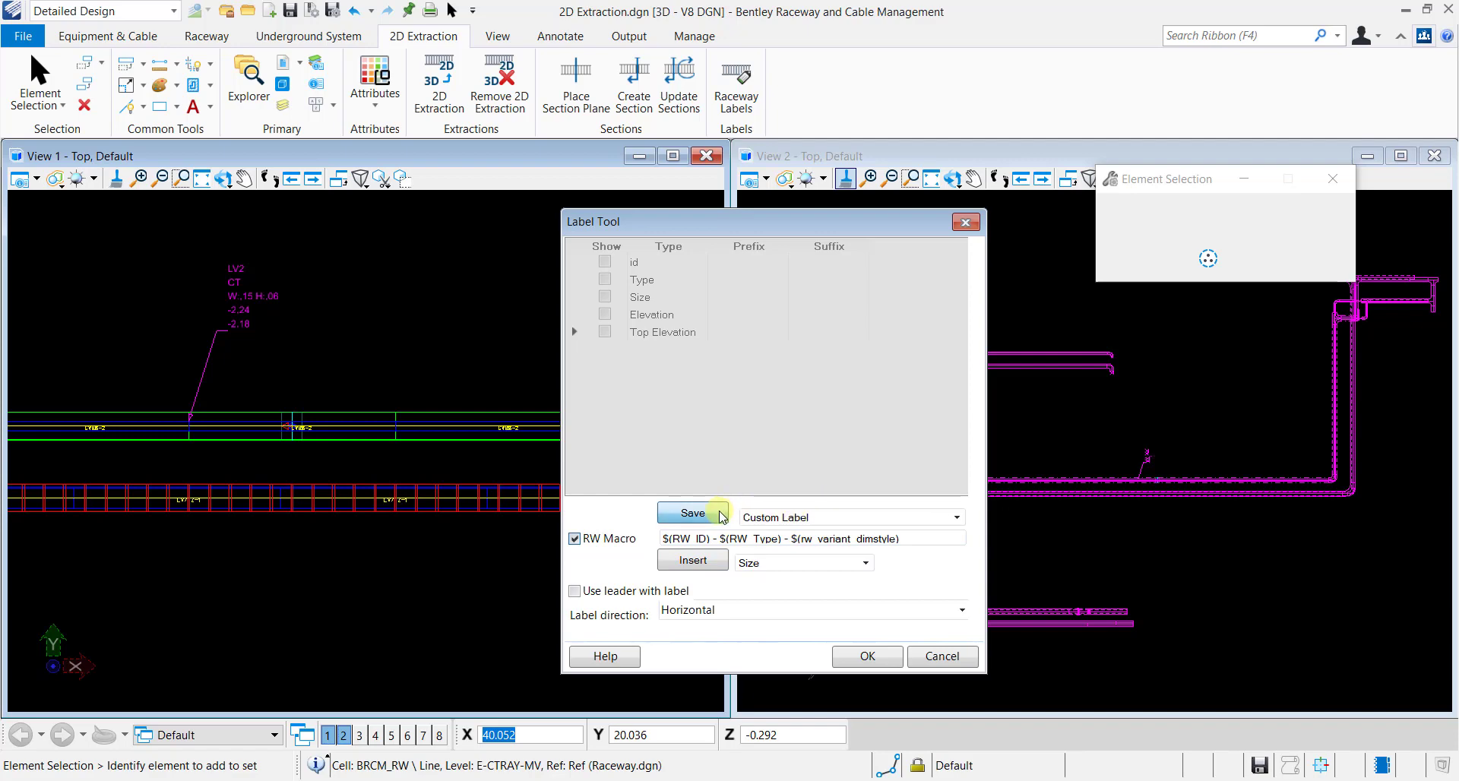
left_click(575, 592)
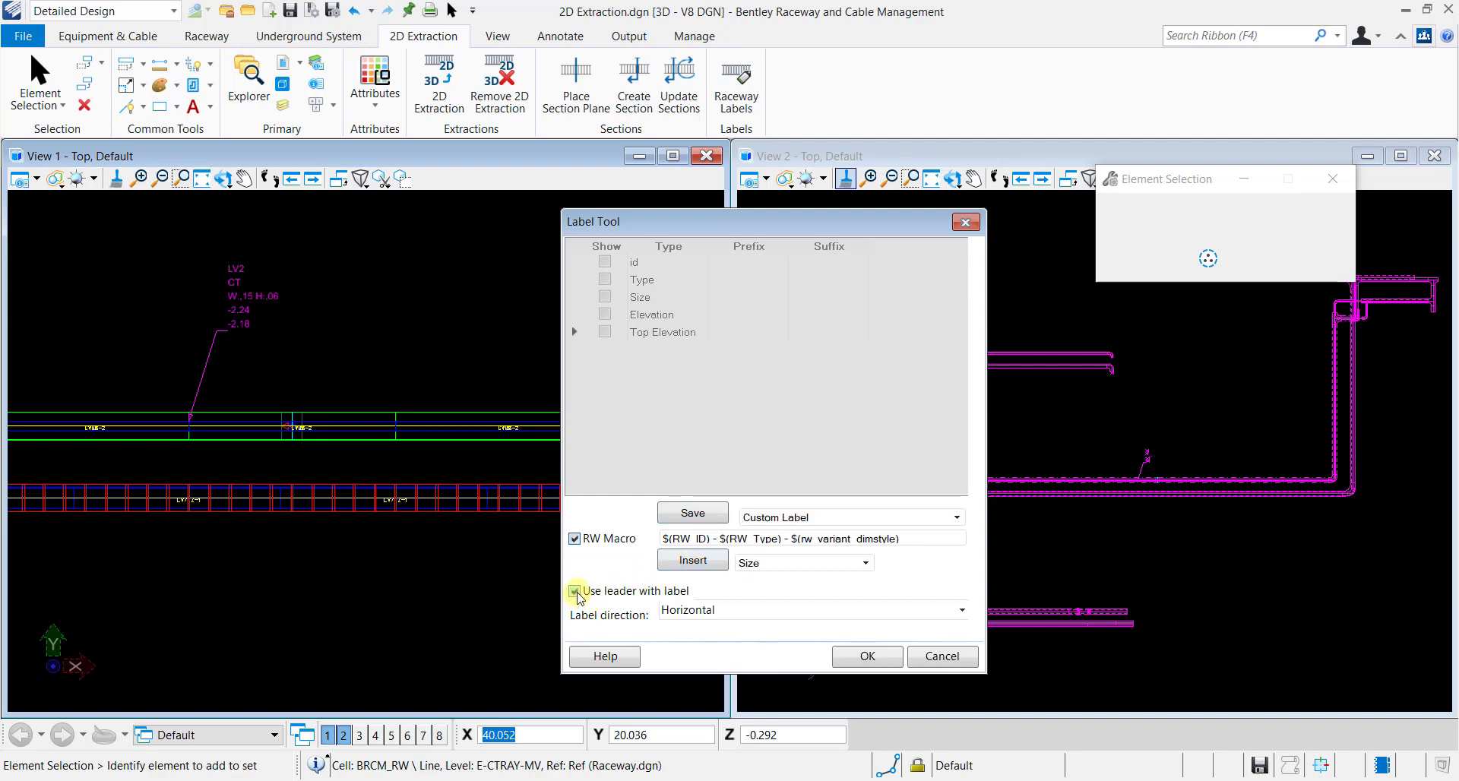
left_click(962, 613)
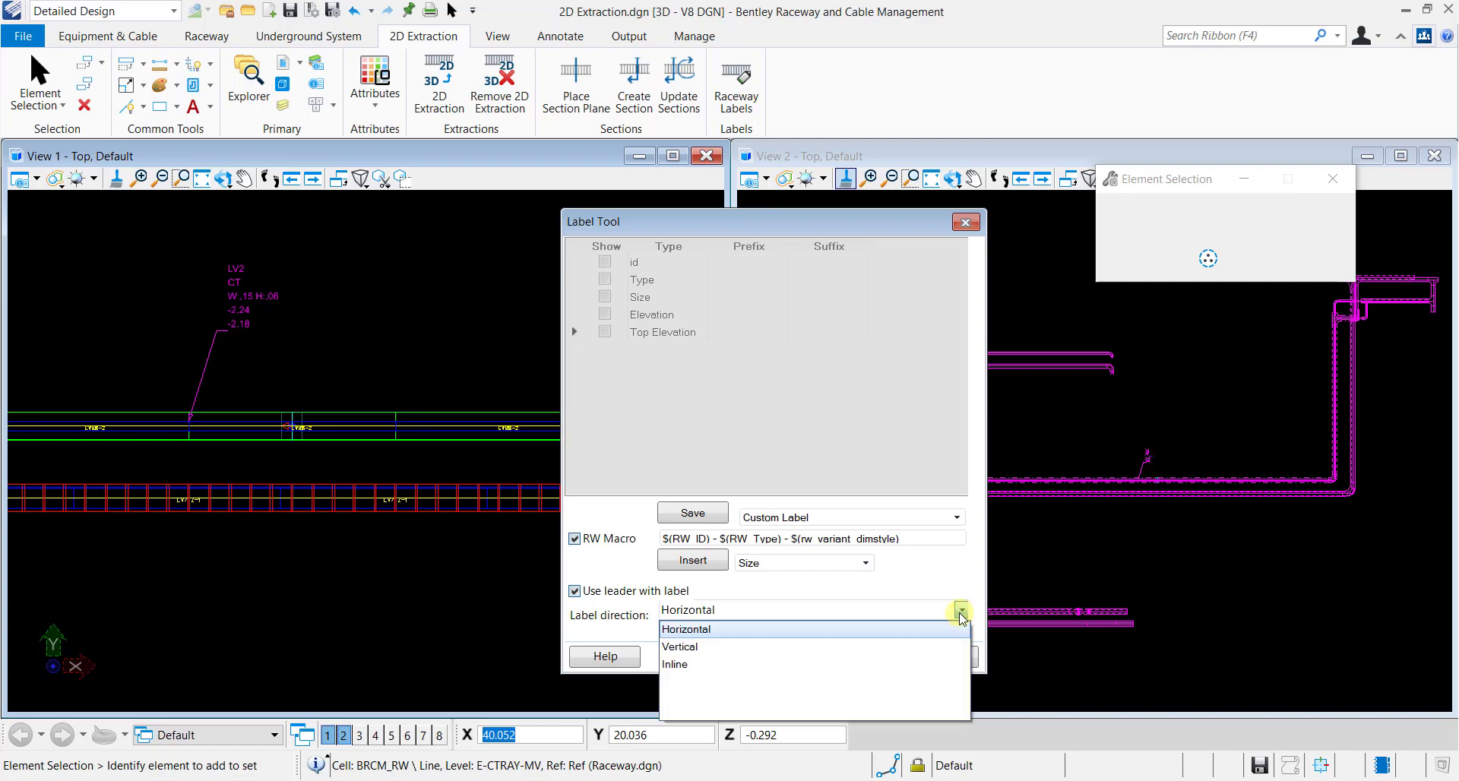
left_click(915, 630)
- Place the 'MV/TZ-1 - CL - W:.4 H:.11' label below the red tray and review it
left_click(890, 663)
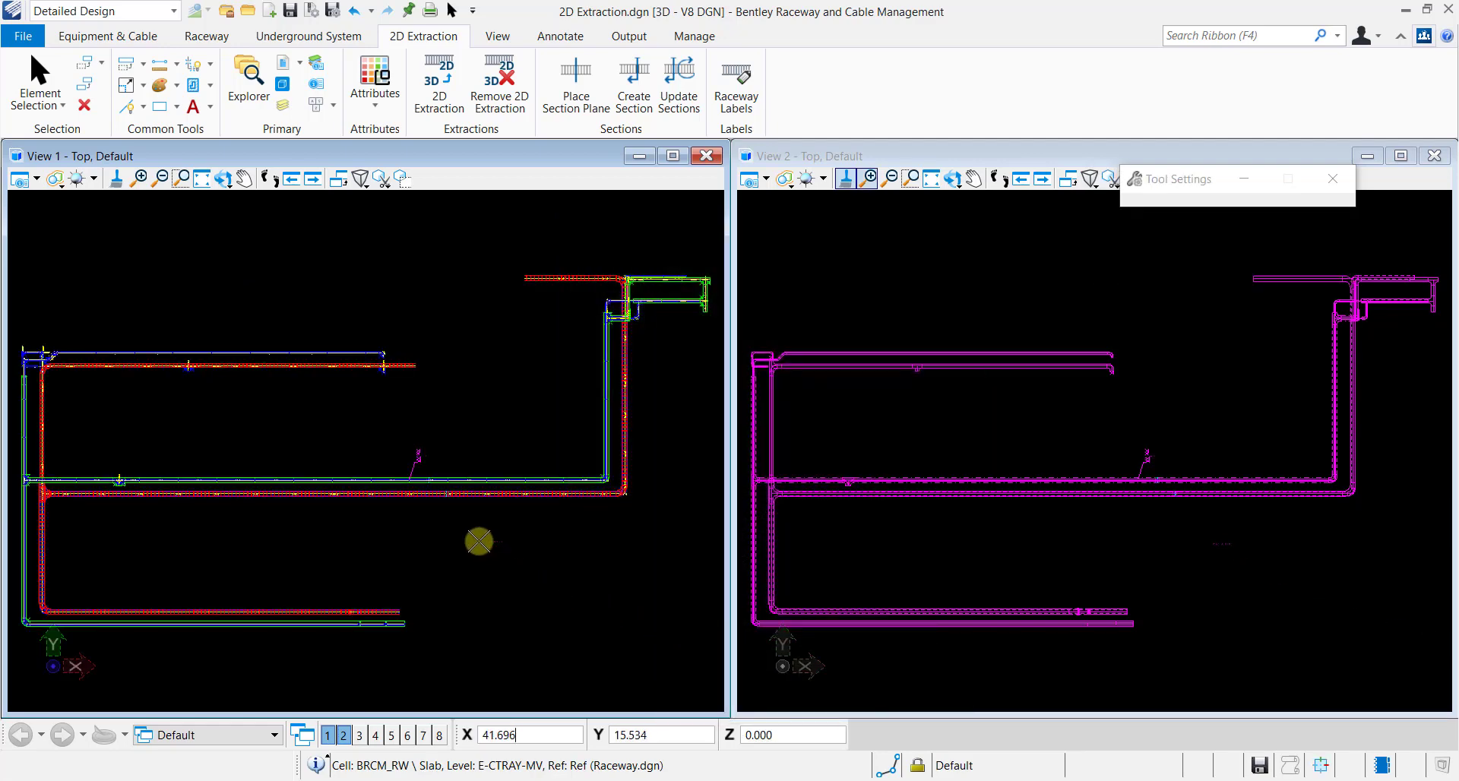
scroll(450, 514, "up", 5)
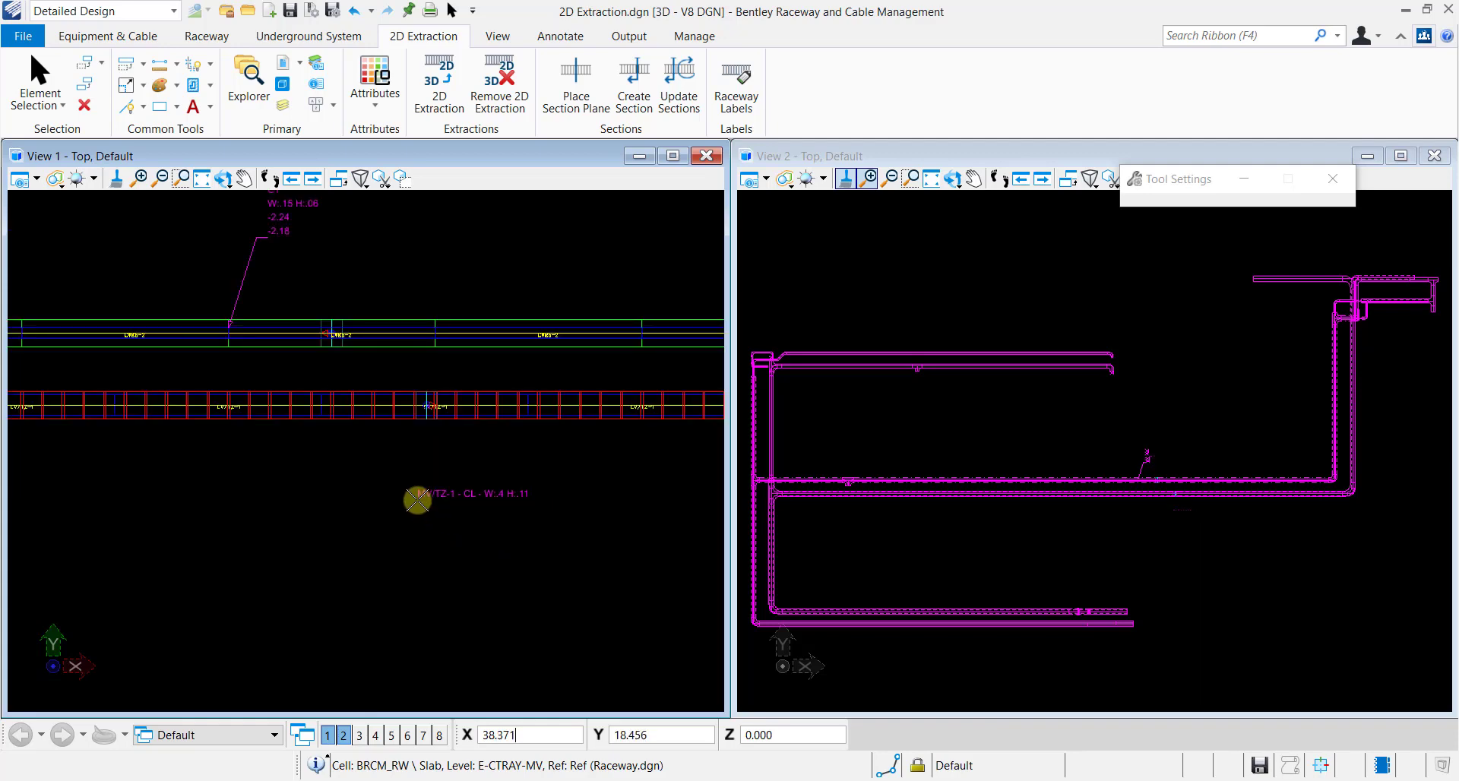
left_click(417, 499)
scroll(461, 503, "up", 5)
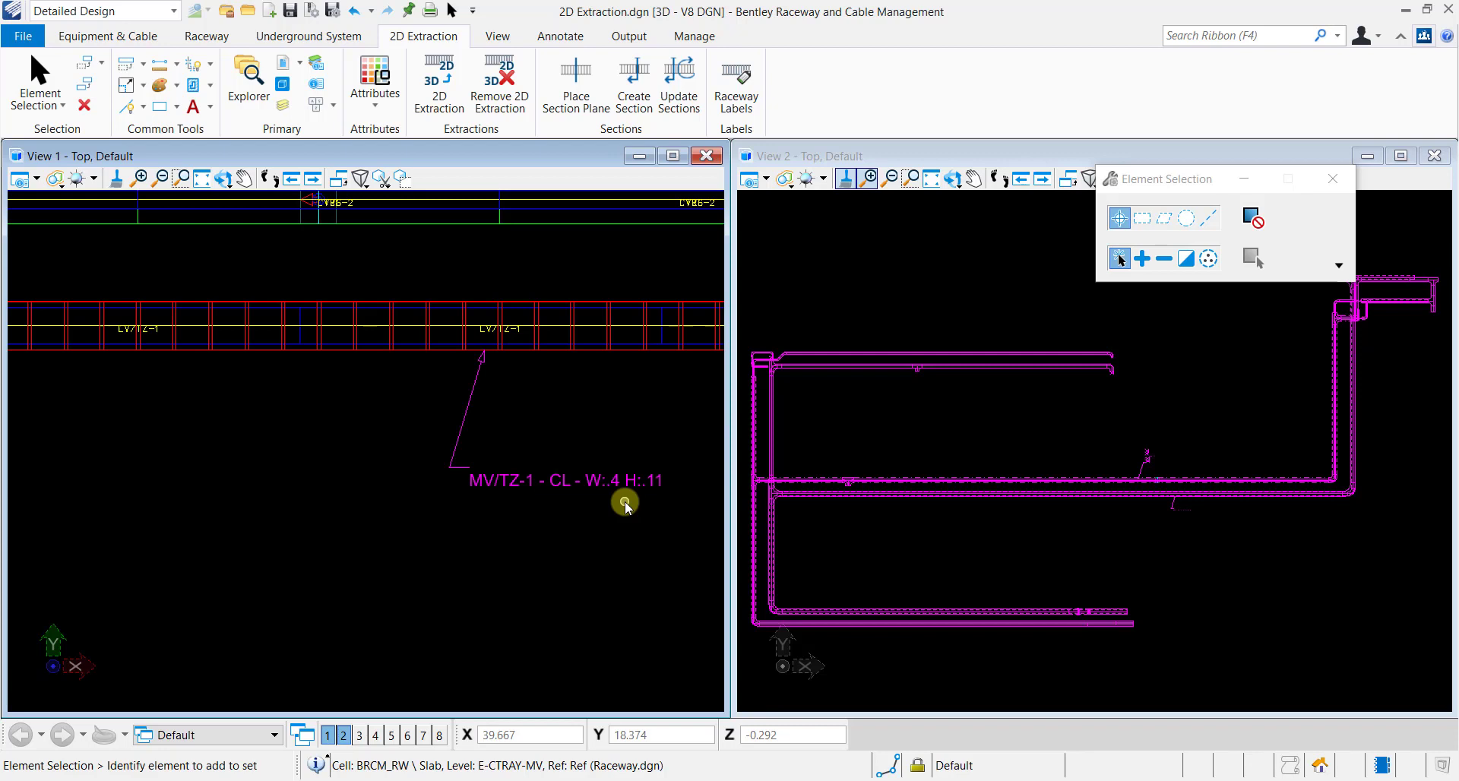
middle_click_drag(624, 507, 364, 507)
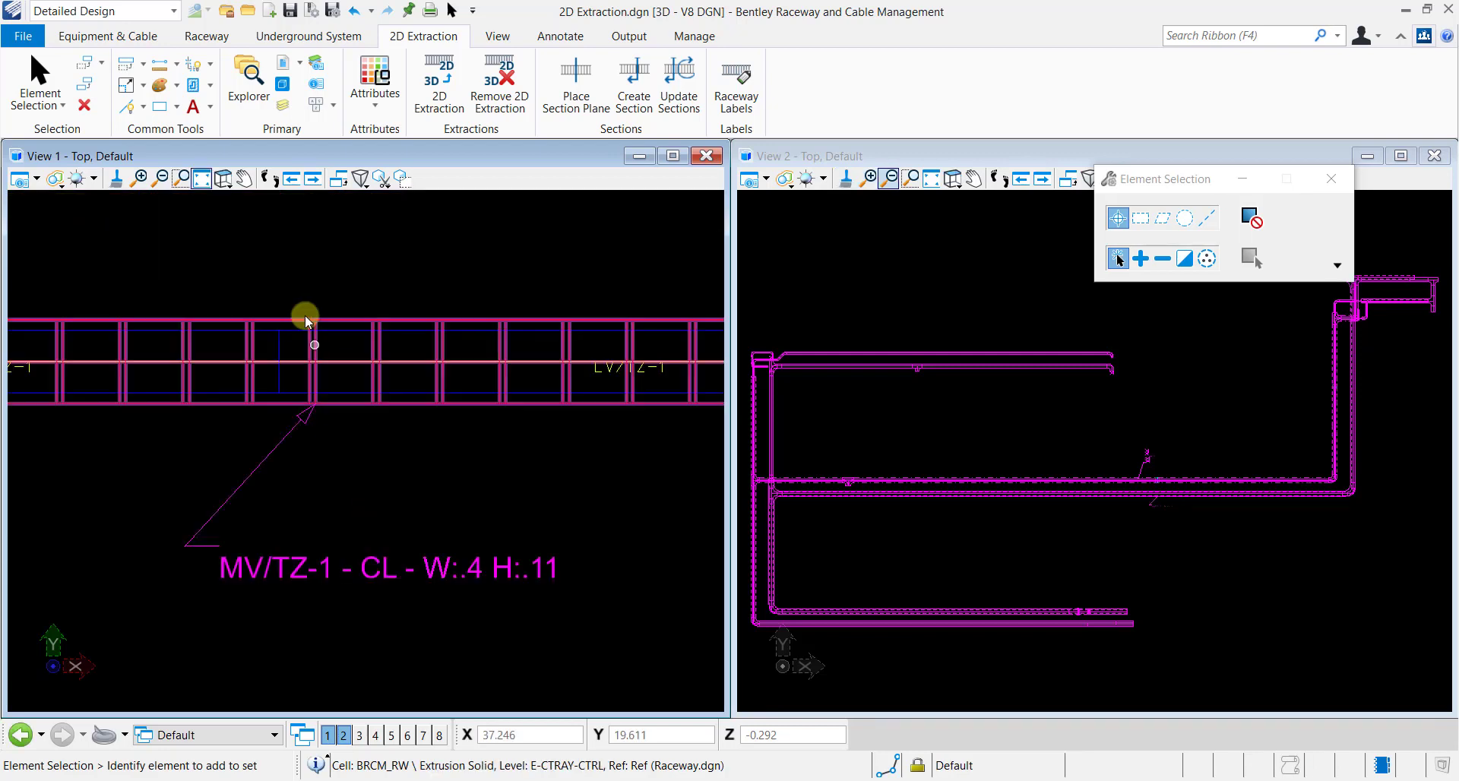
left_click(203, 180)
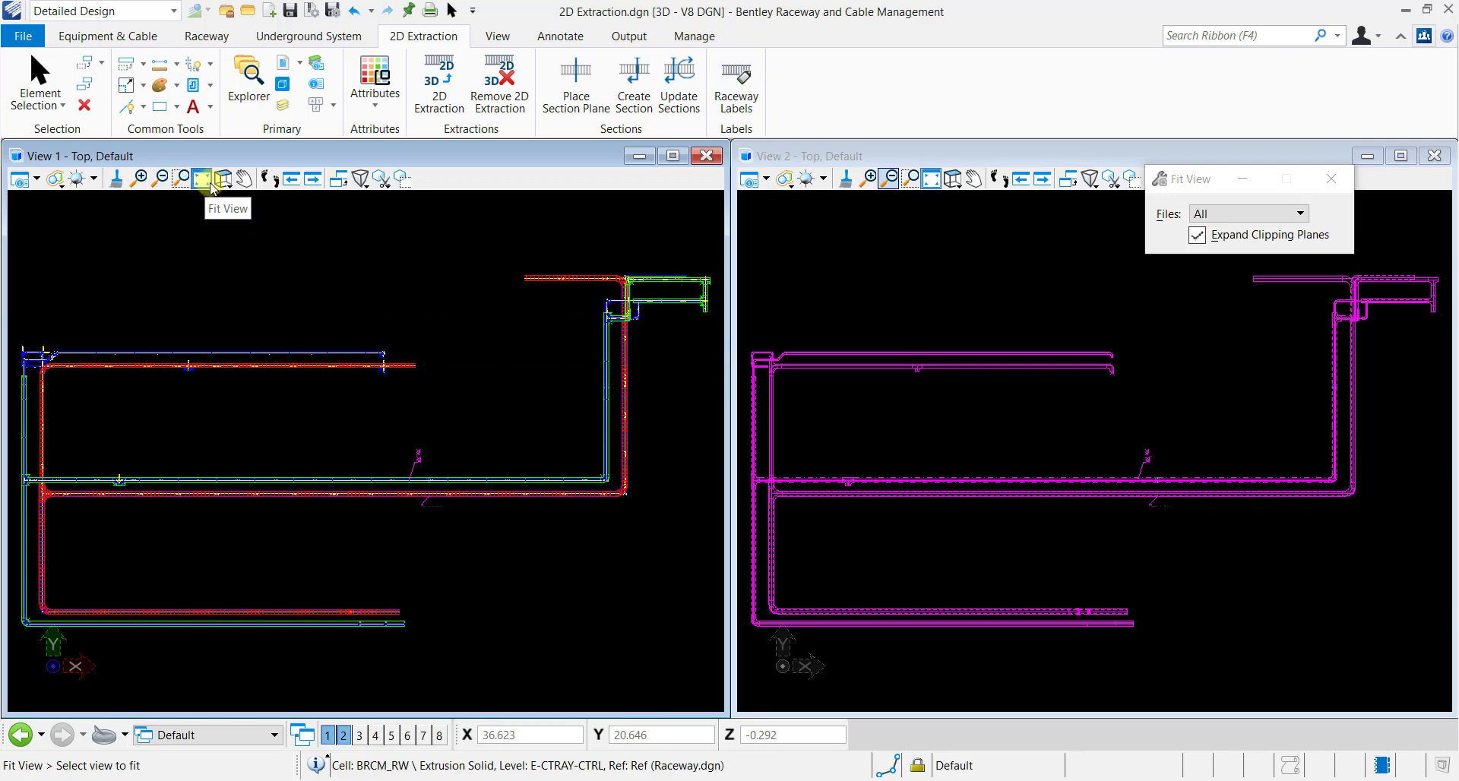
- Label the vertical tray with the Custom Label format, leader on and Vertical direction
left_click(739, 104)
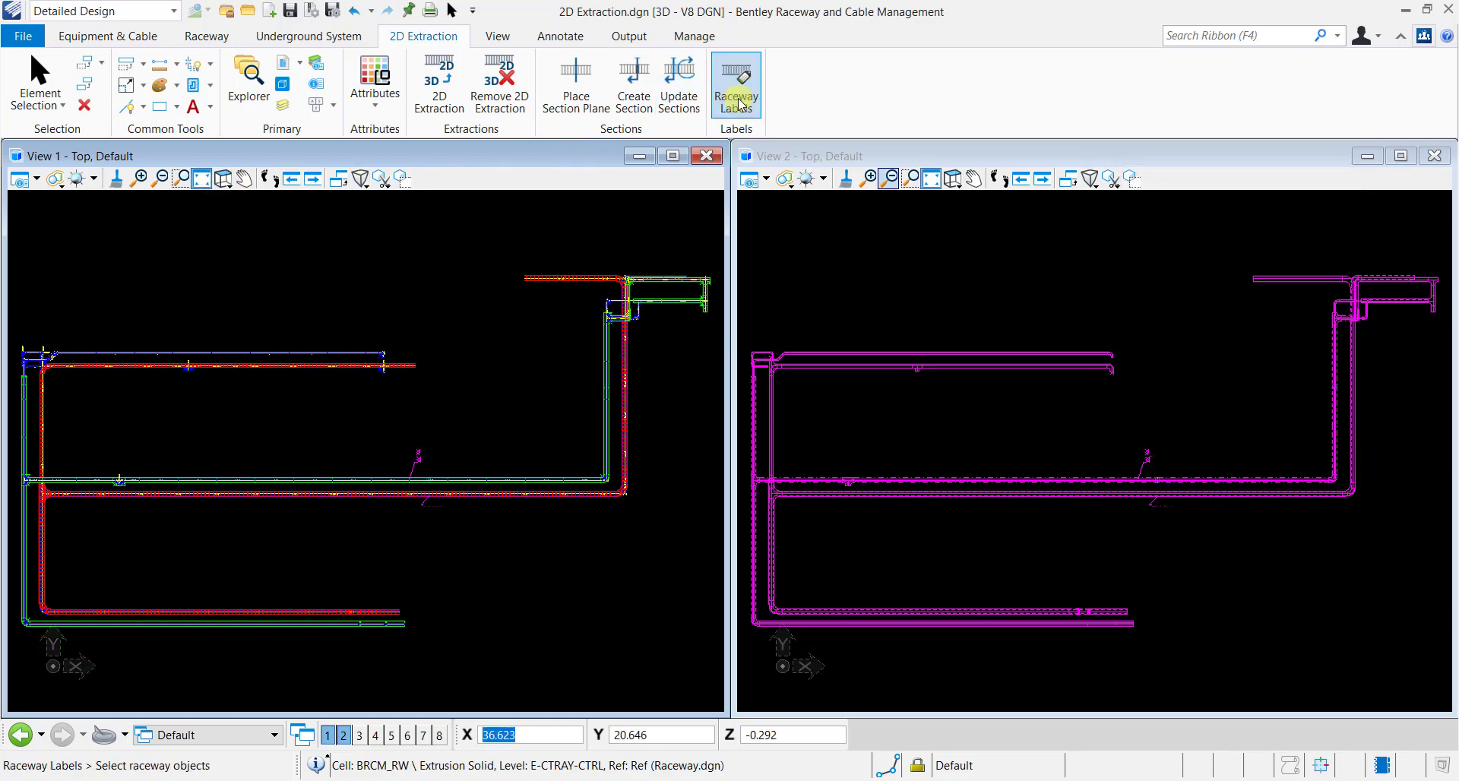
left_click(606, 396)
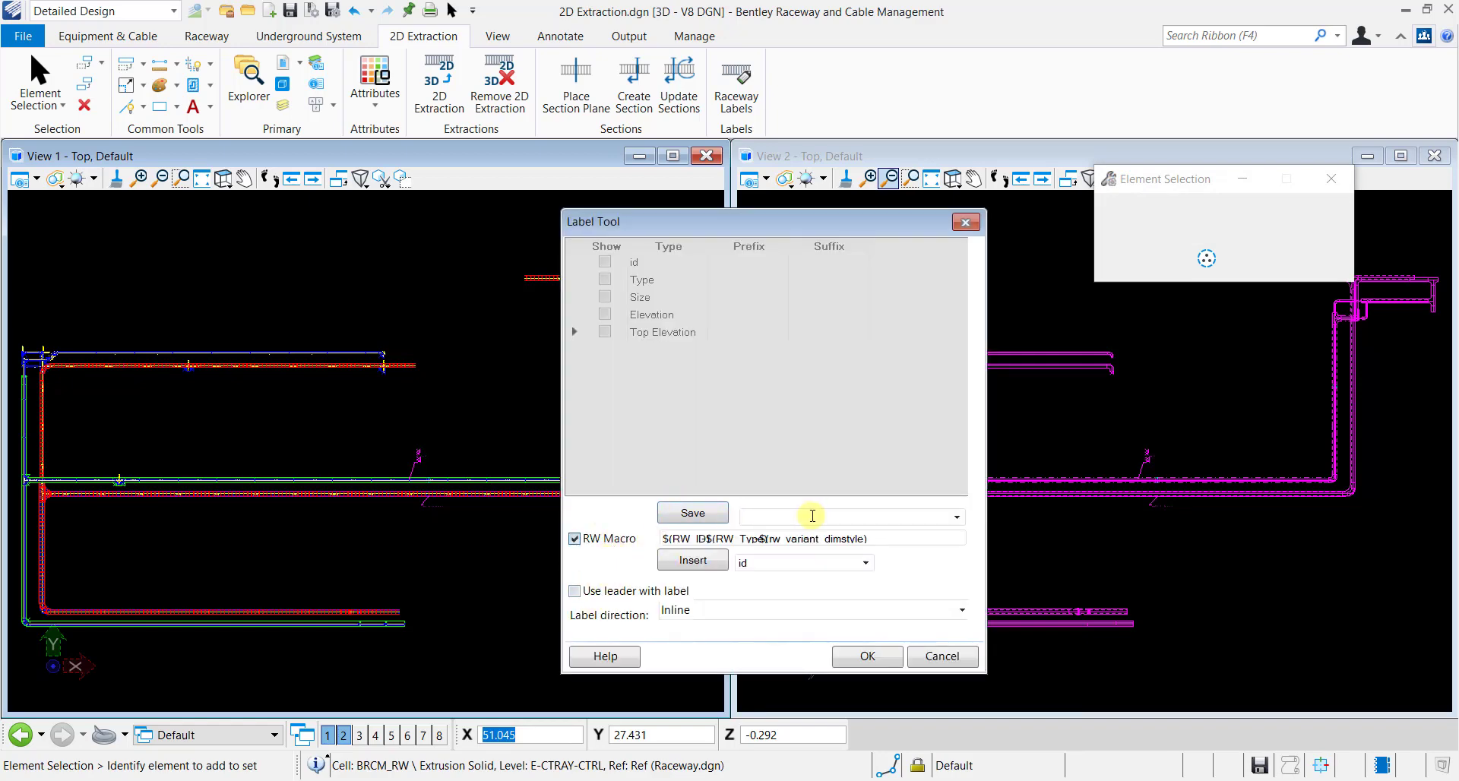
left_click(956, 517)
left_click(950, 553)
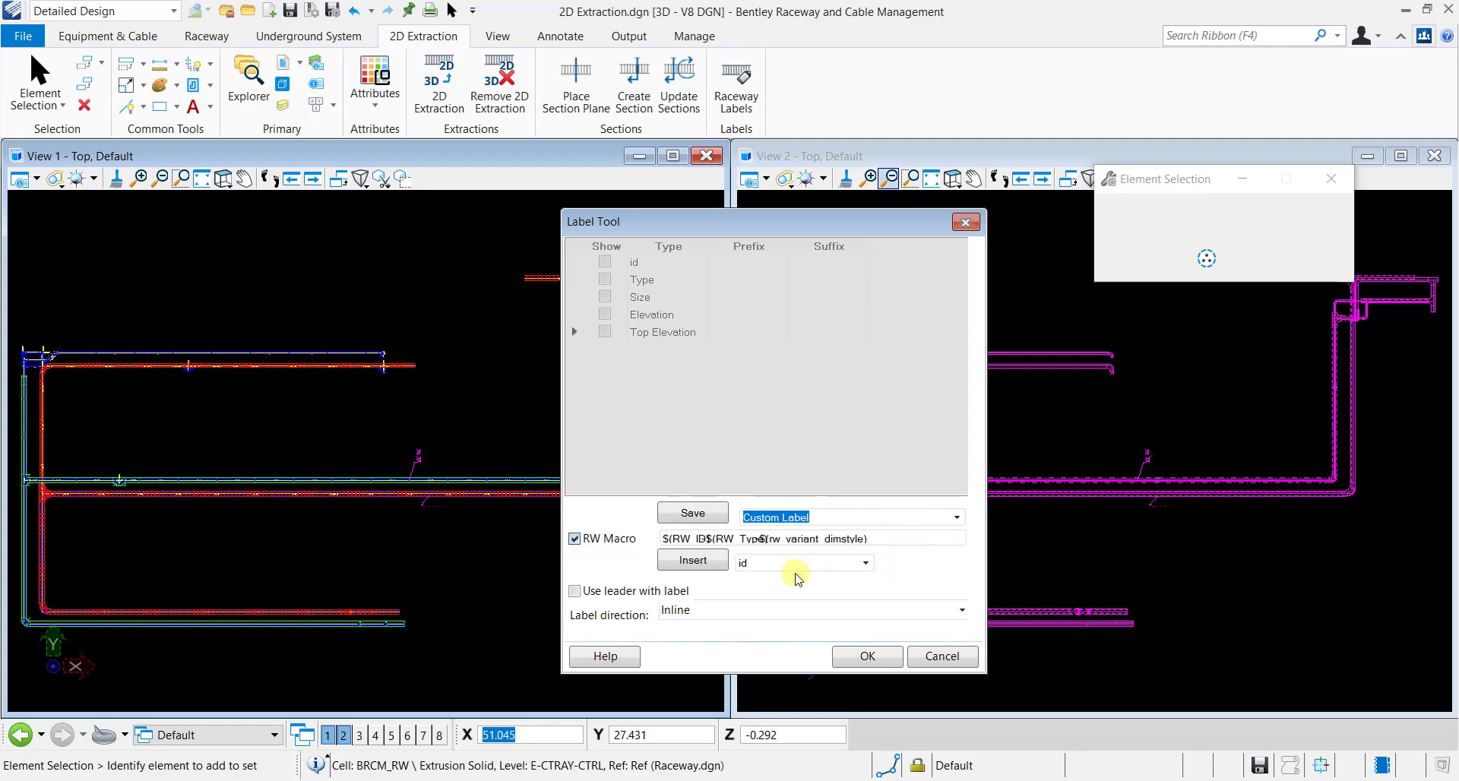
left_click(575, 592)
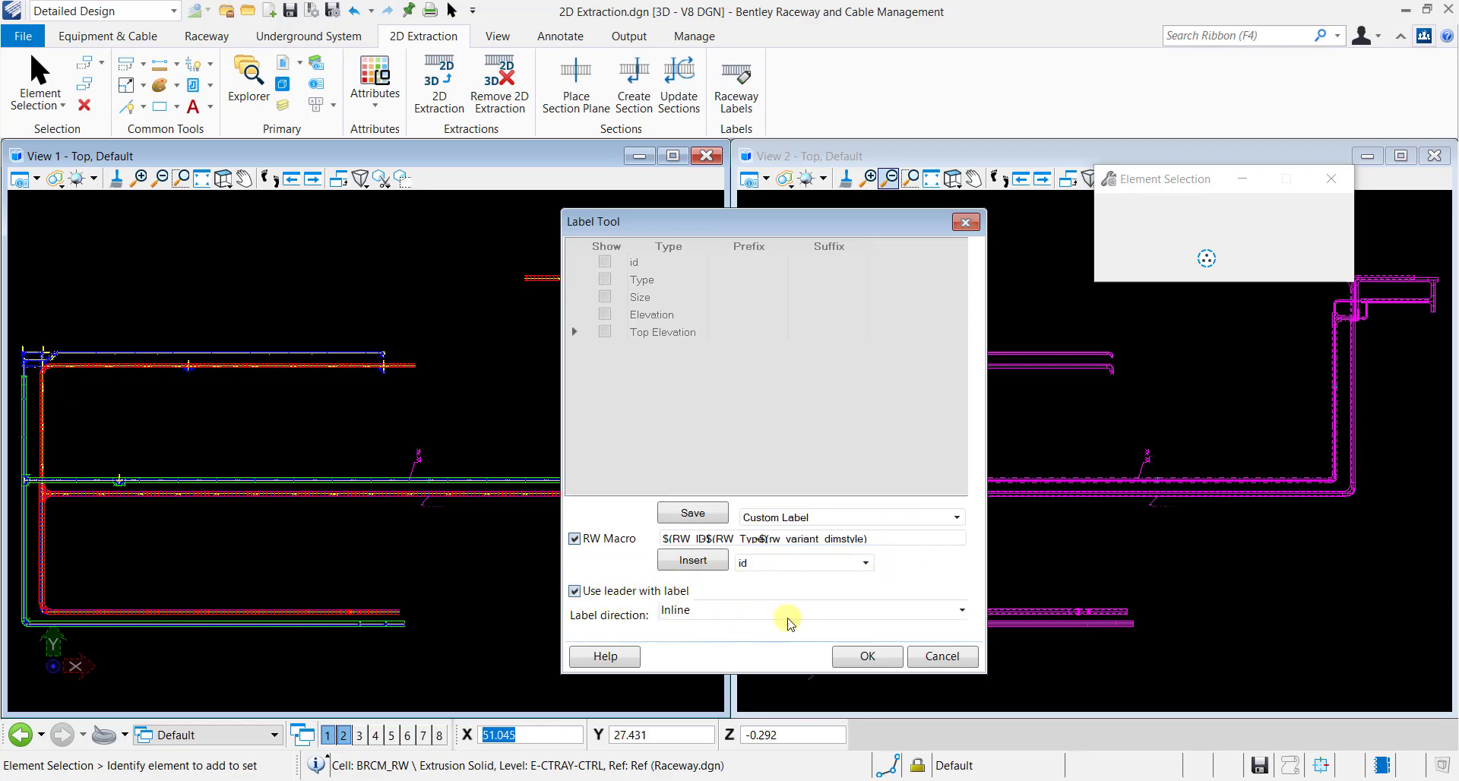
left_click(961, 612)
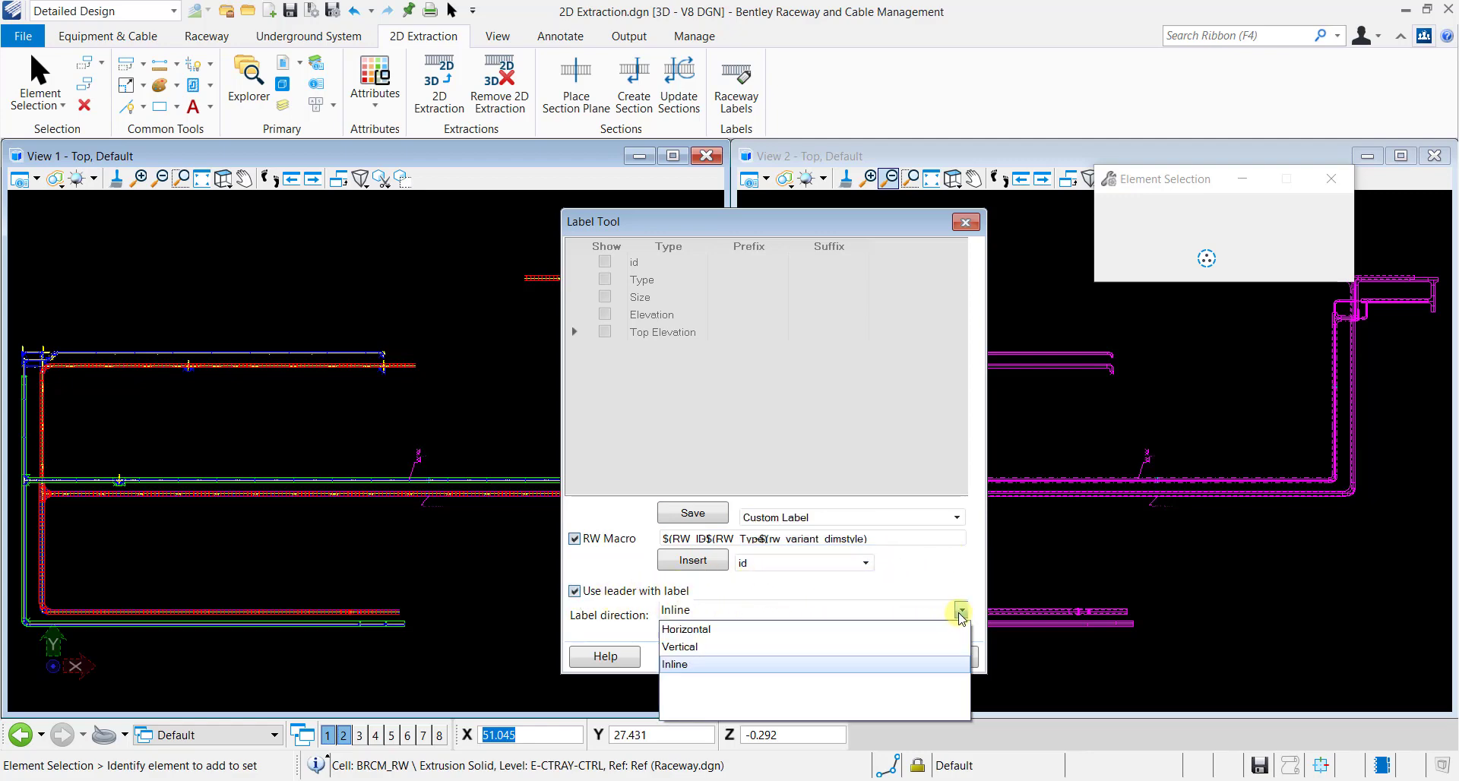
left_click(874, 647)
left_click(865, 656)
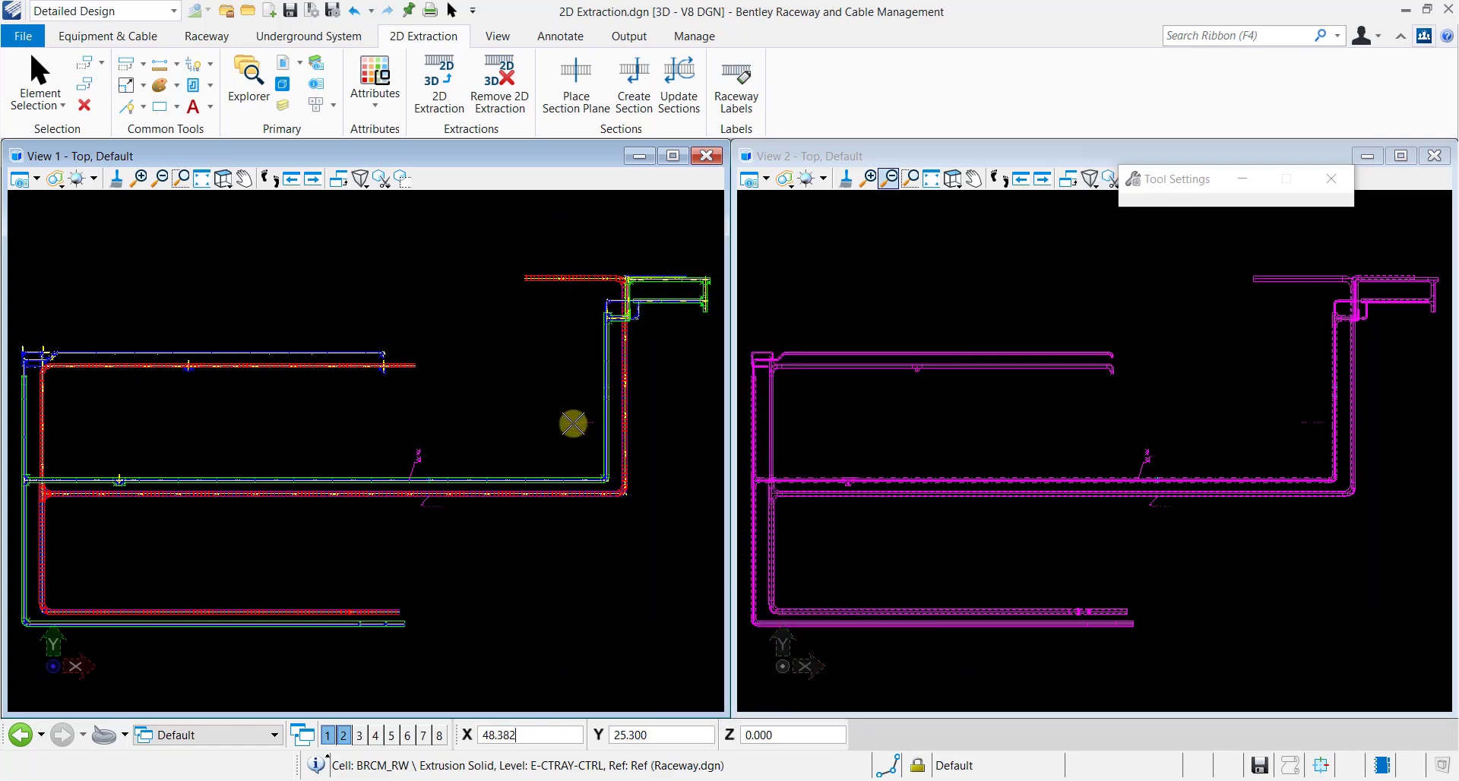
left_click(930, 178)
scroll(562, 399, "up", 2)
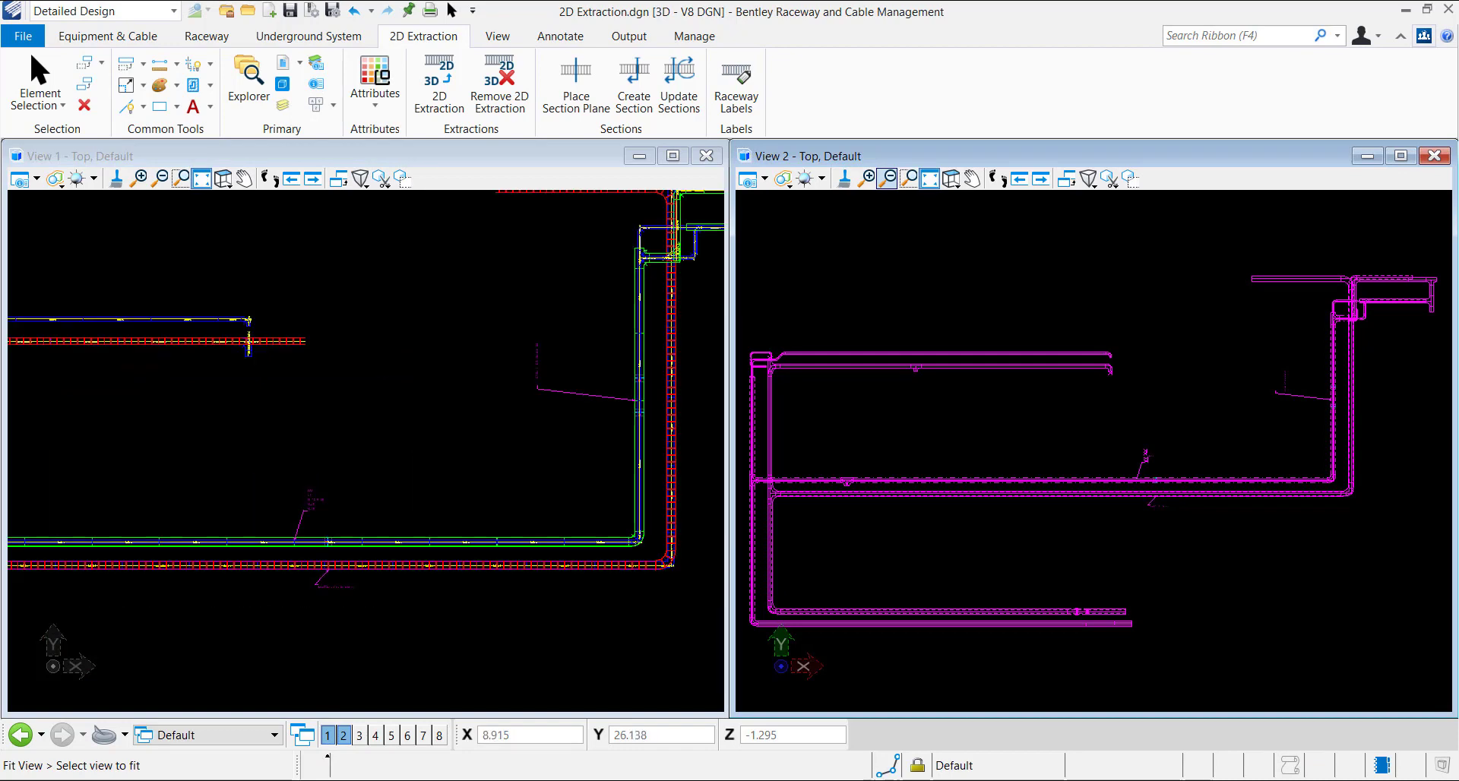
scroll(550, 380, "up", 2)
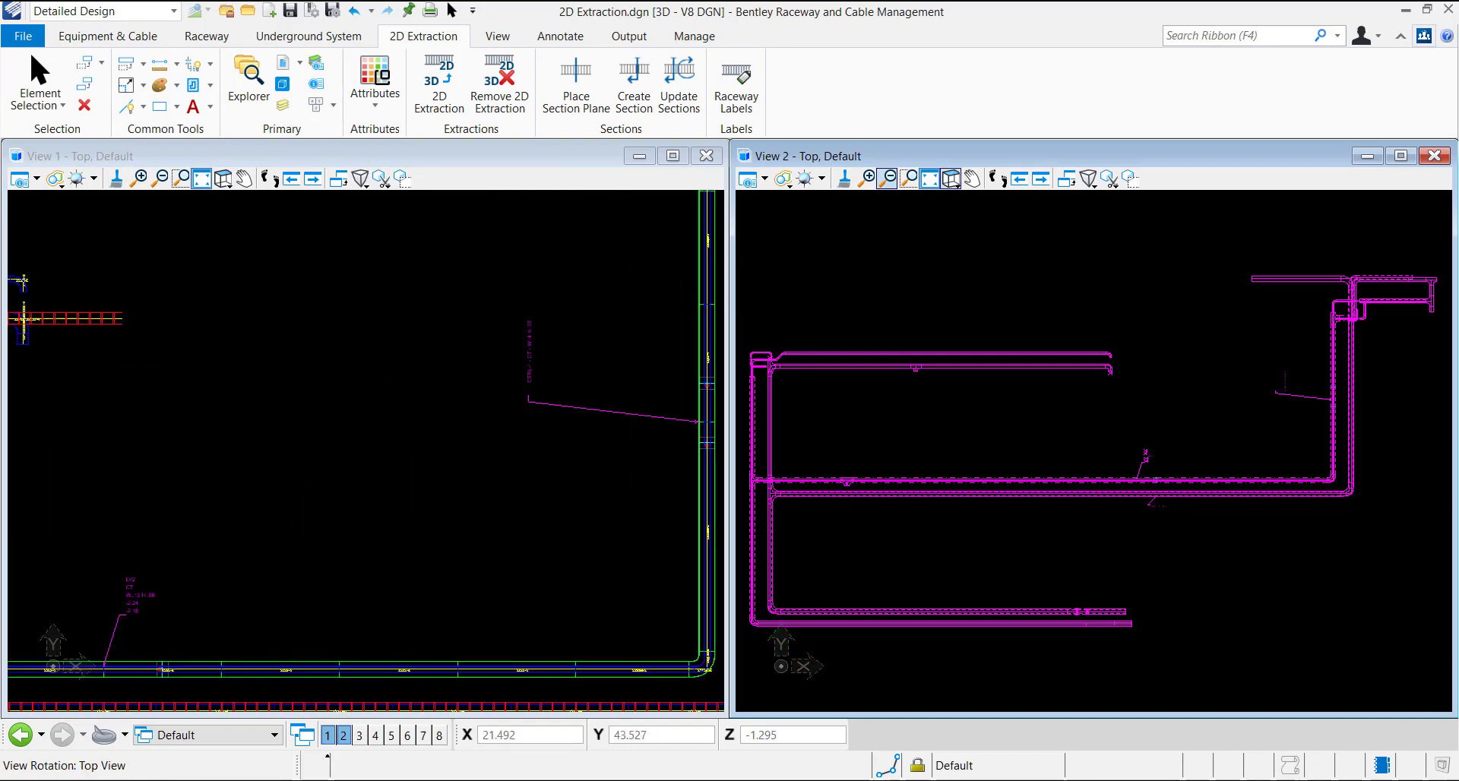
scroll(709, 383, "up", 2)
key("Escape")
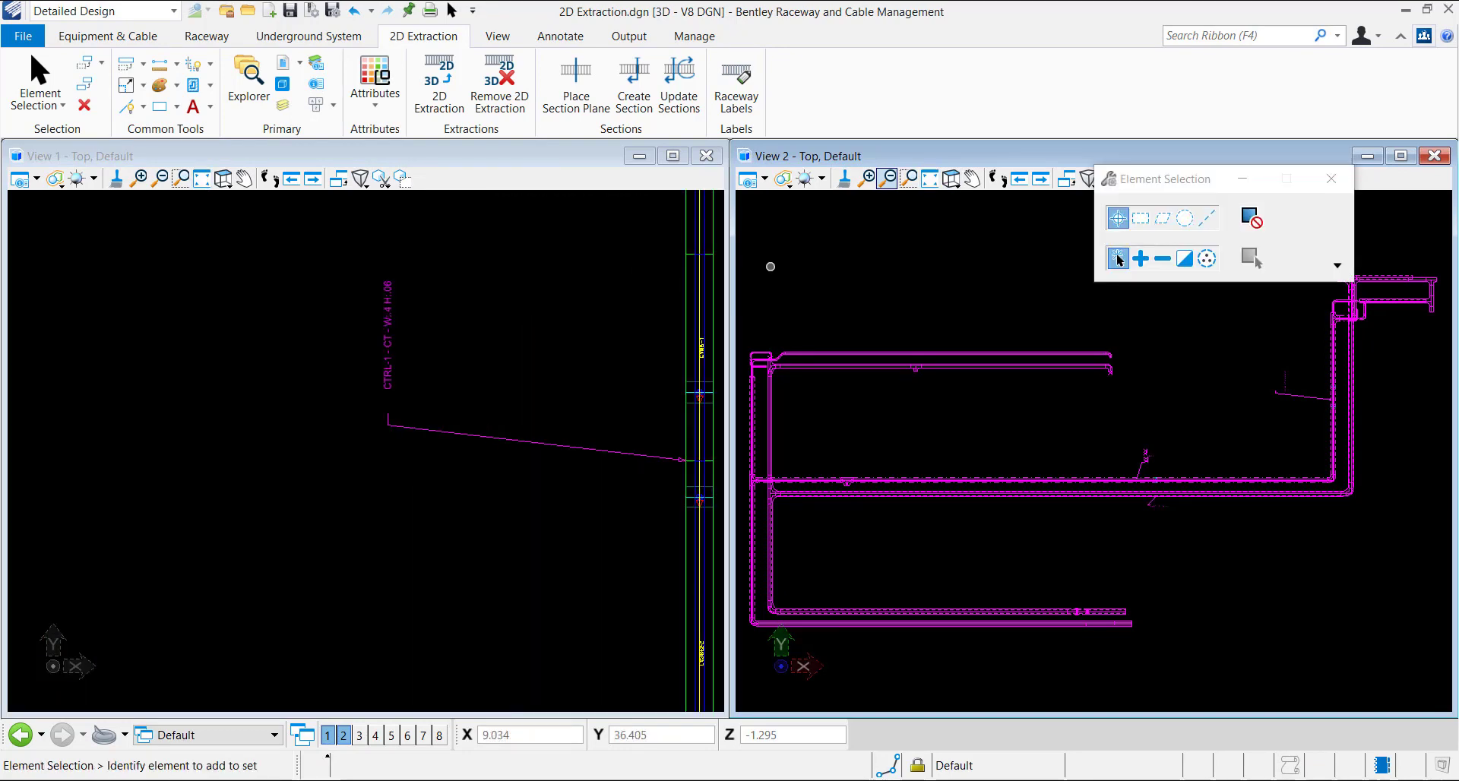
scroll(686, 327, "up", 2)
left_click(825, 407)
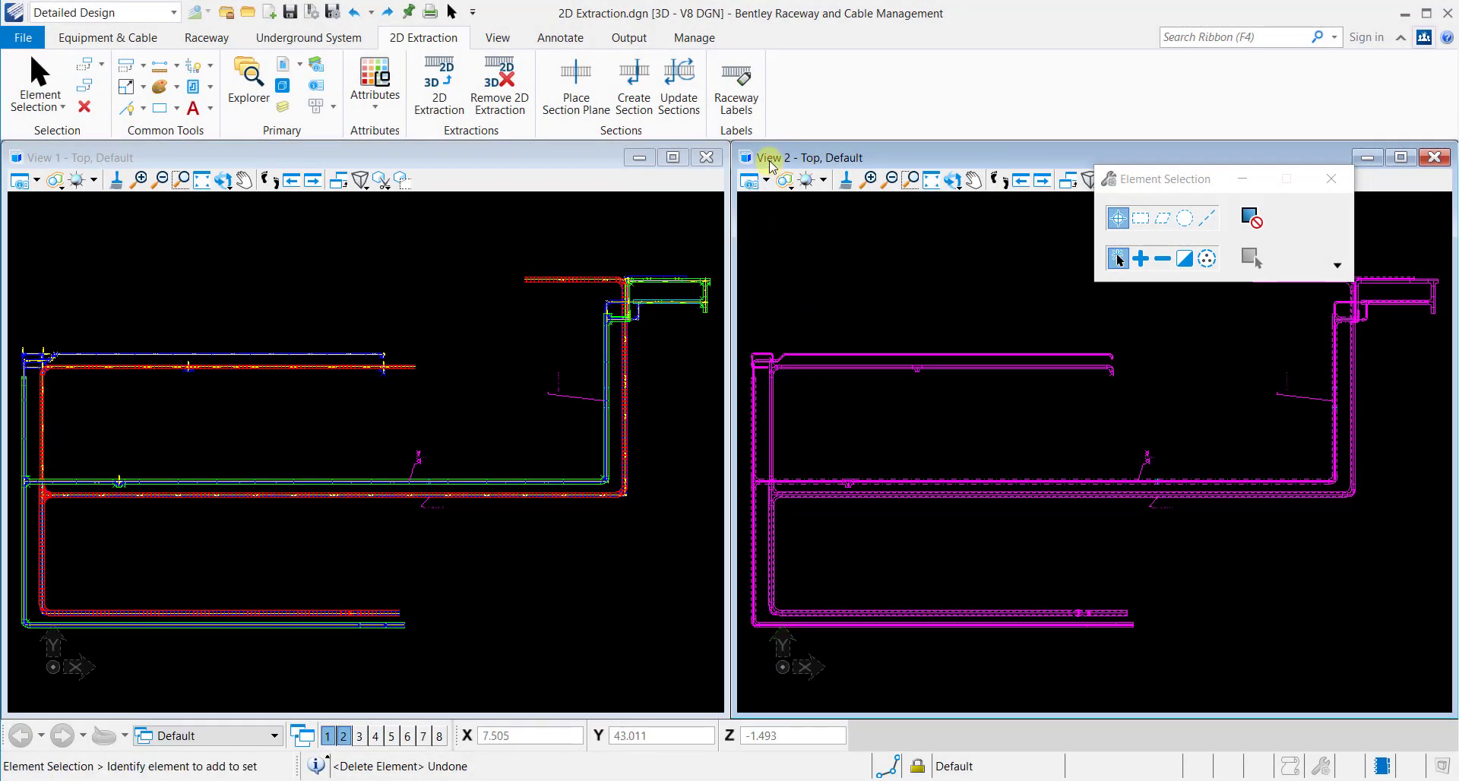
- Label the red tray inline with the Custom Label format and no leader
left_click(751, 112)
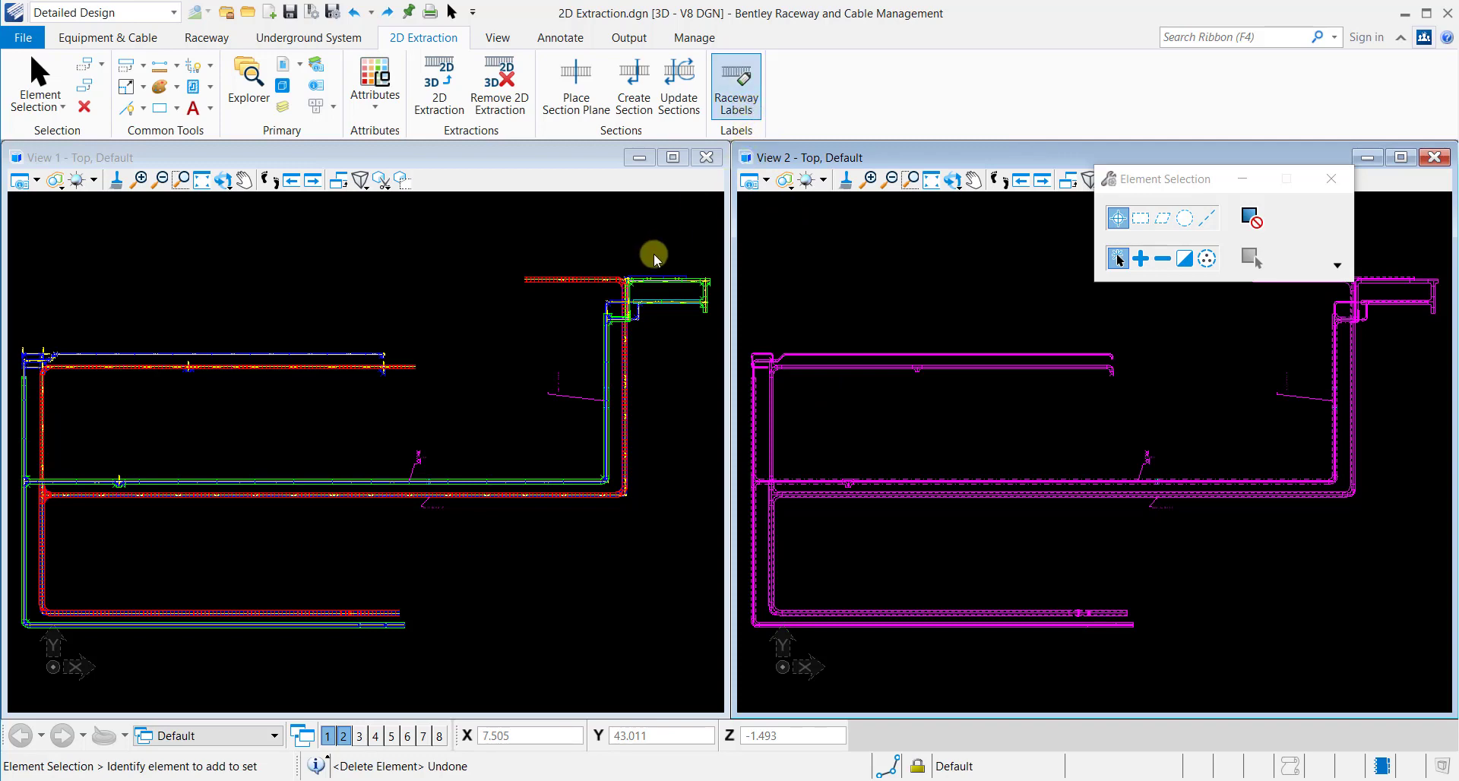
left_click(396, 499)
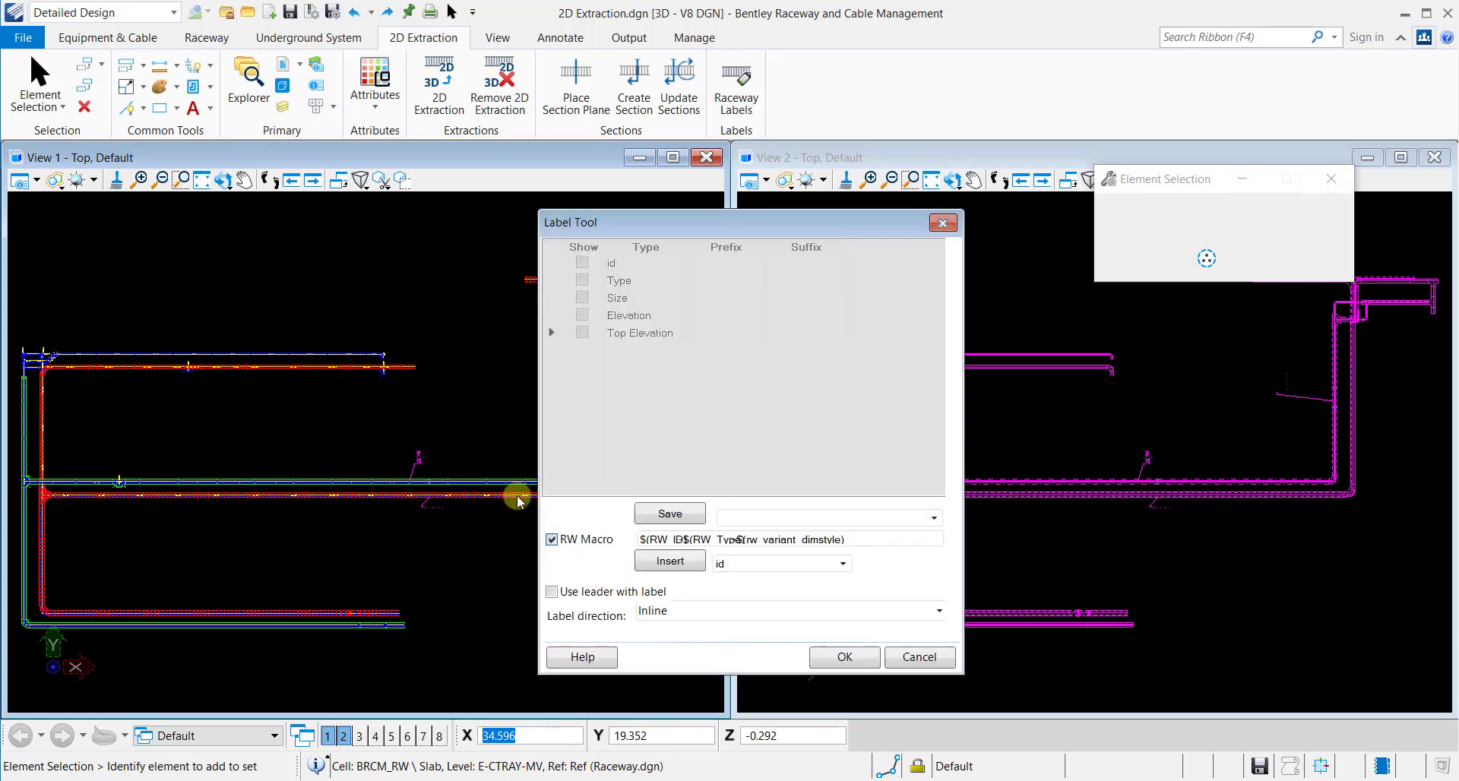
left_click(934, 518)
left_click(877, 559)
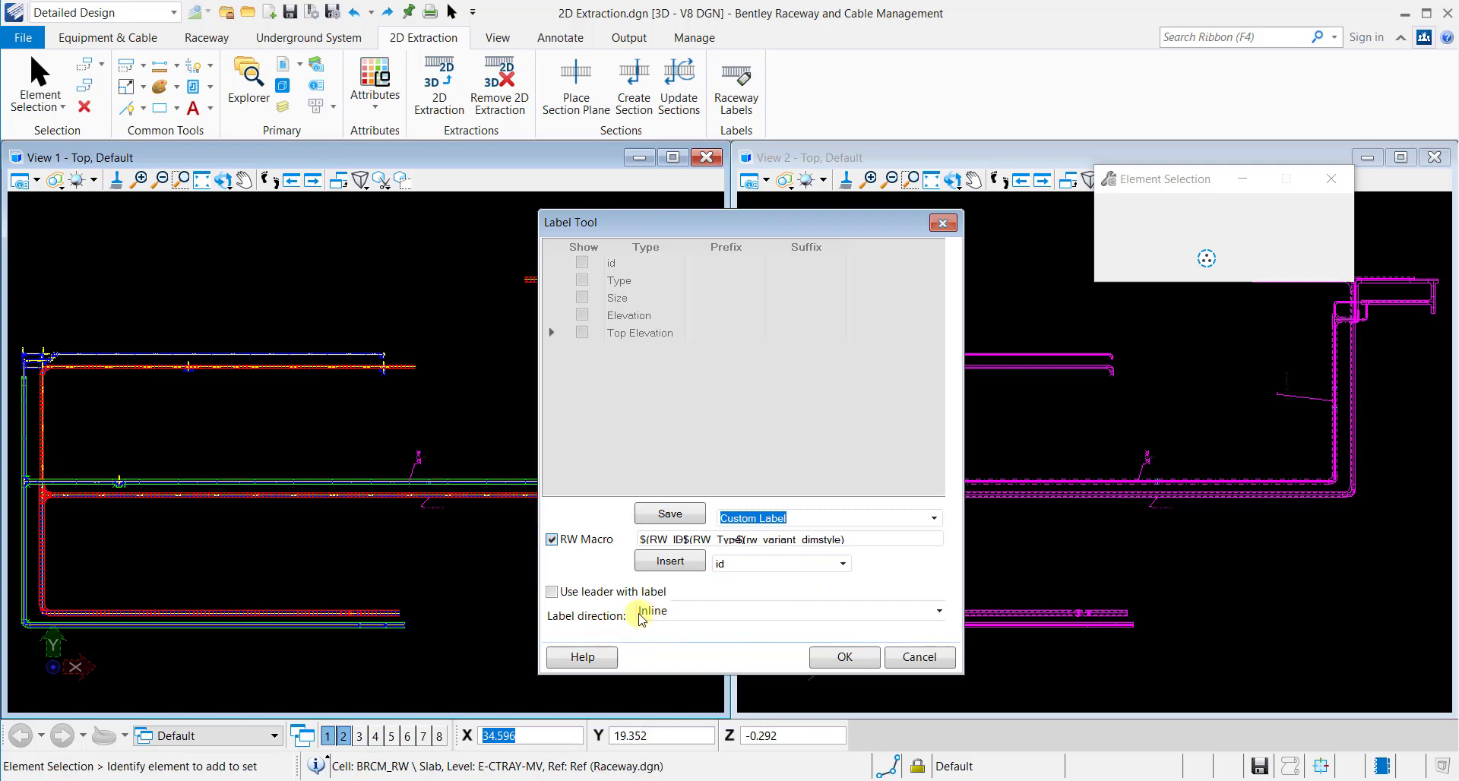
left_click(844, 656)
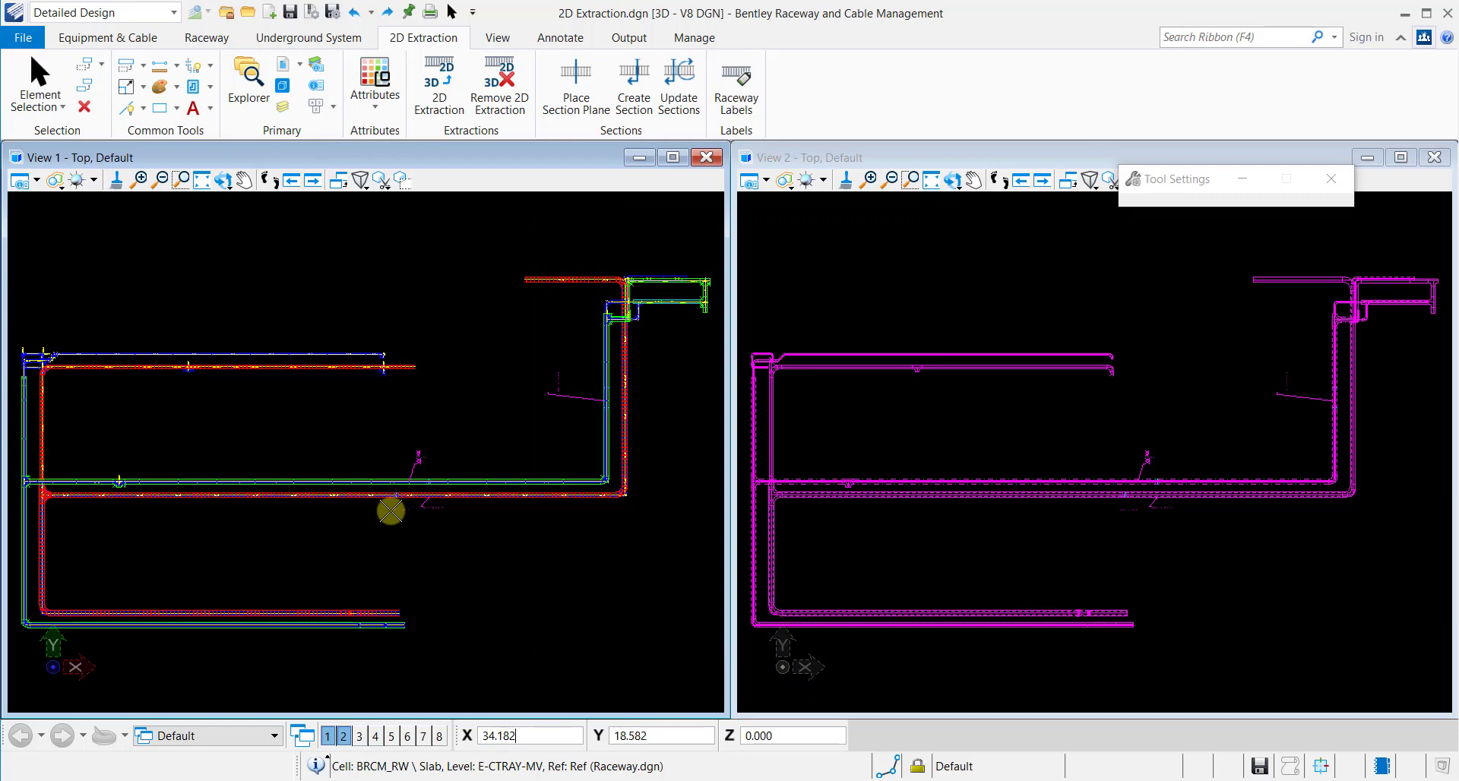
key("Escape")
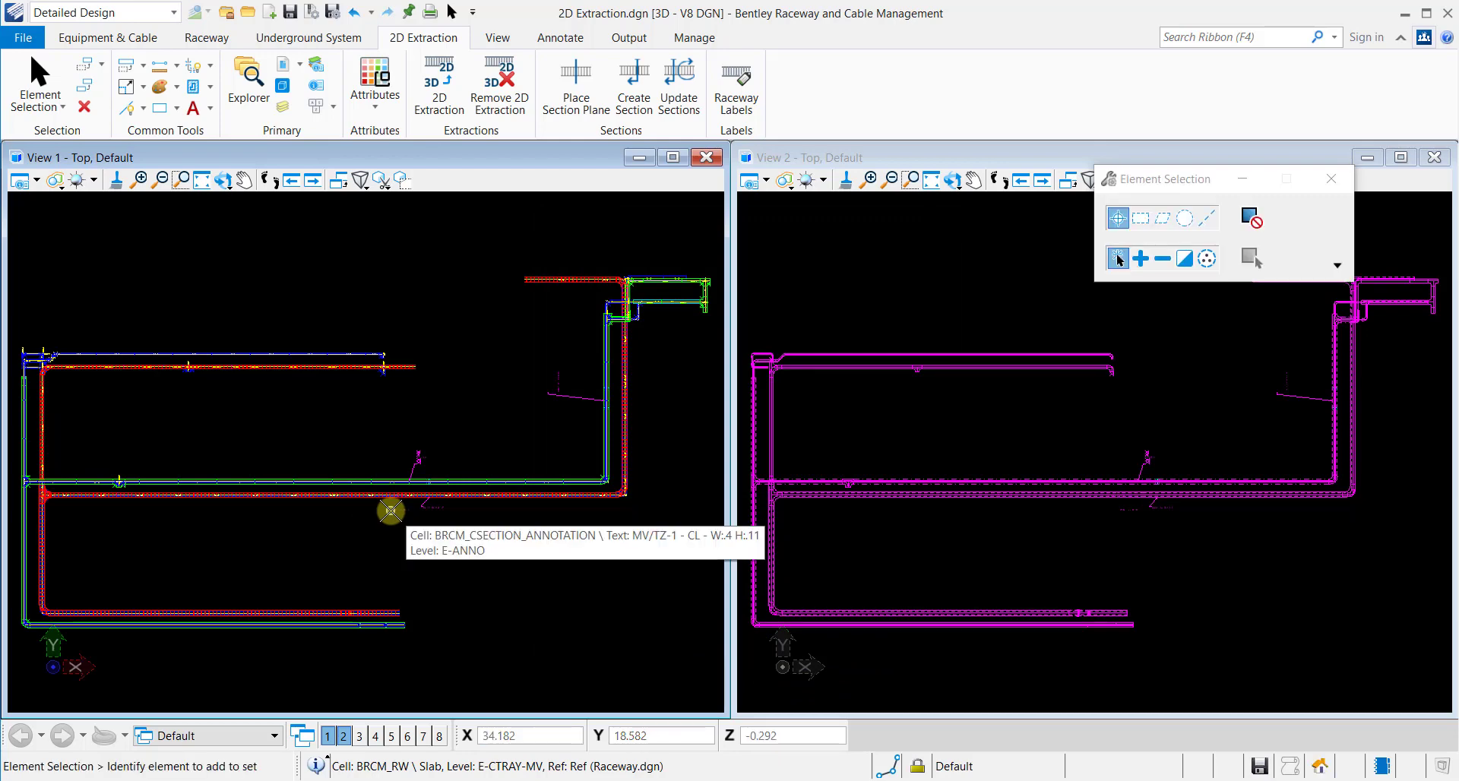
scroll(390, 511, "up", 5)
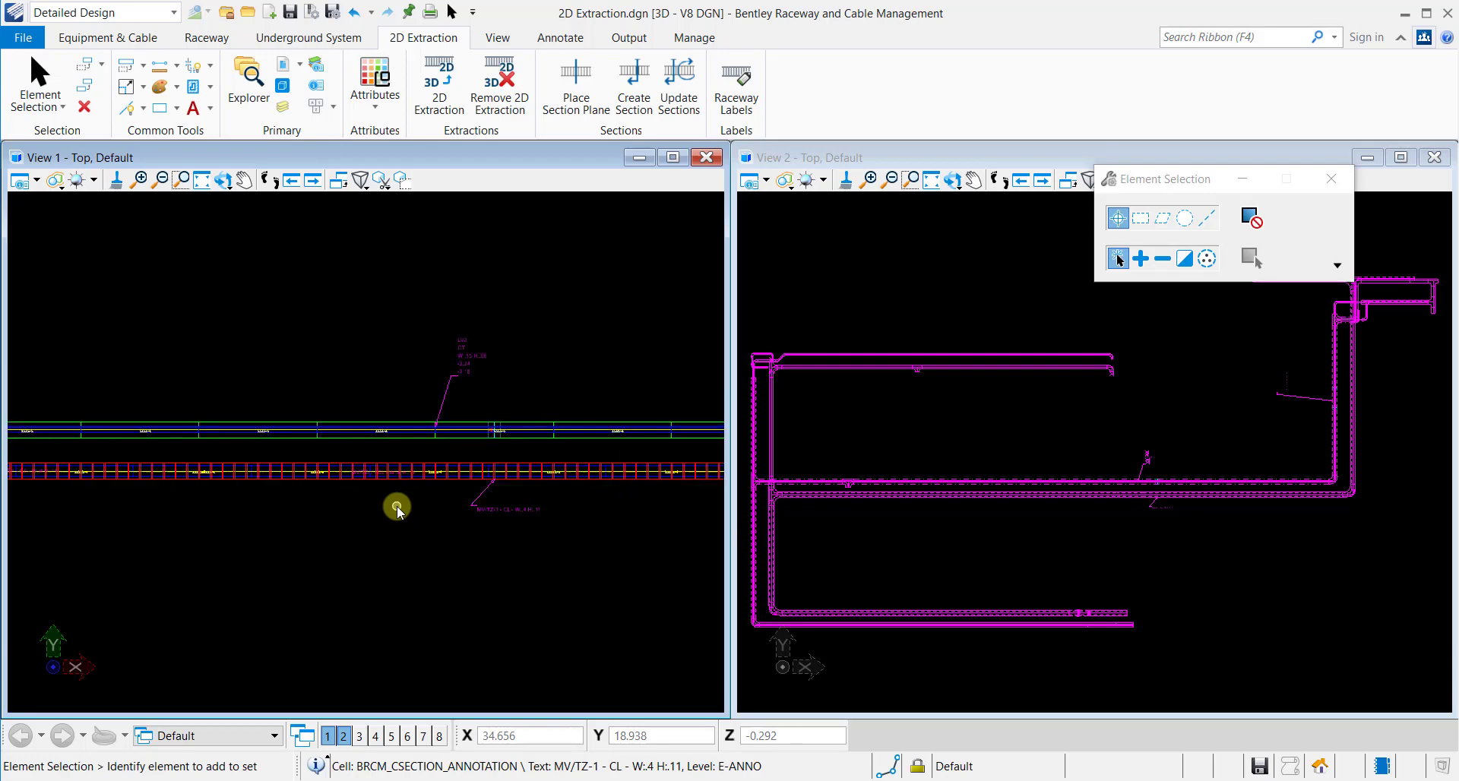
scroll(396, 510, "up", 2)
scroll(397, 508, "up", 2)
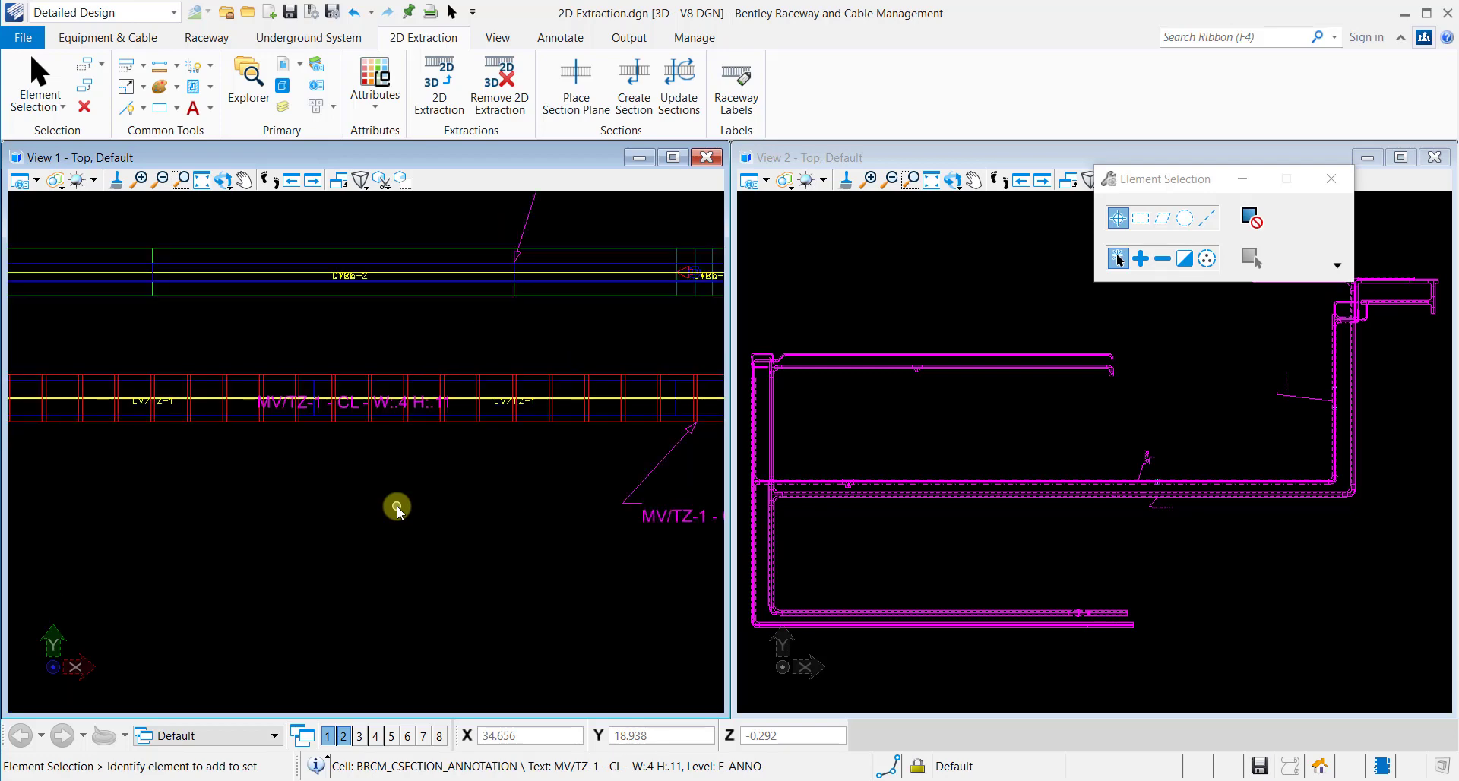
scroll(396, 508, "up", 2)
scroll(396, 507, "up", 2)
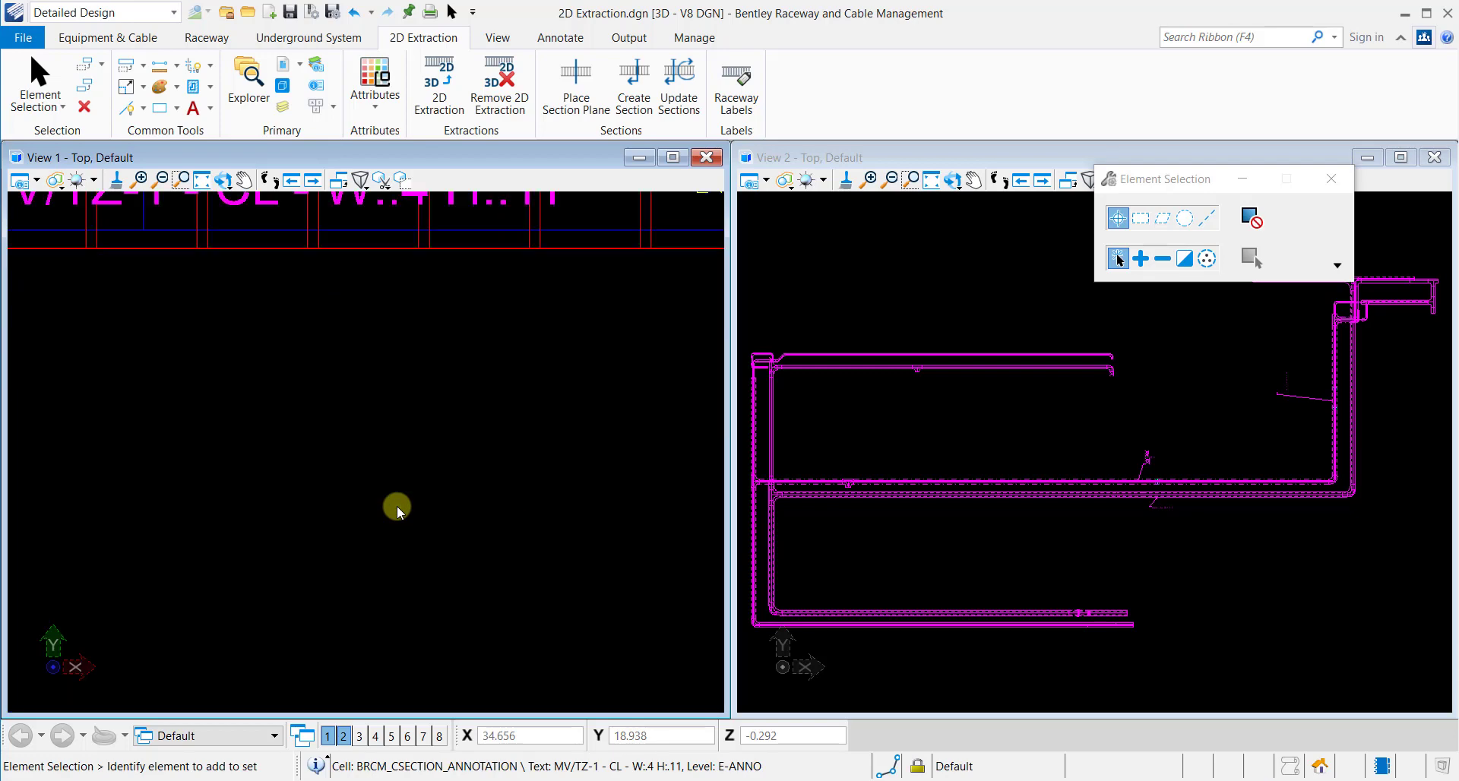
scroll(397, 508, "down", 2)
middle_click_drag(397, 508, 393, 563)
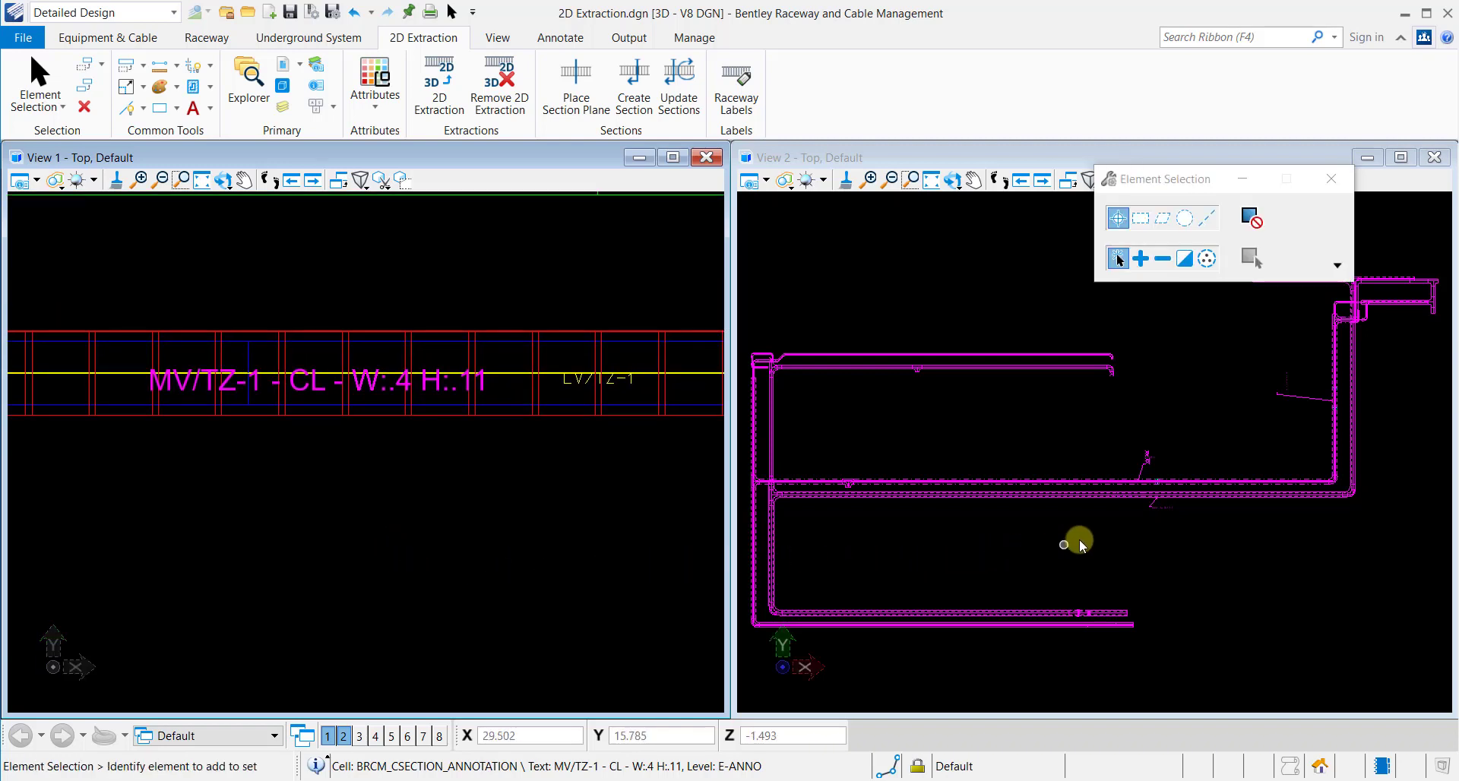
scroll(1115, 513, "up", 3)
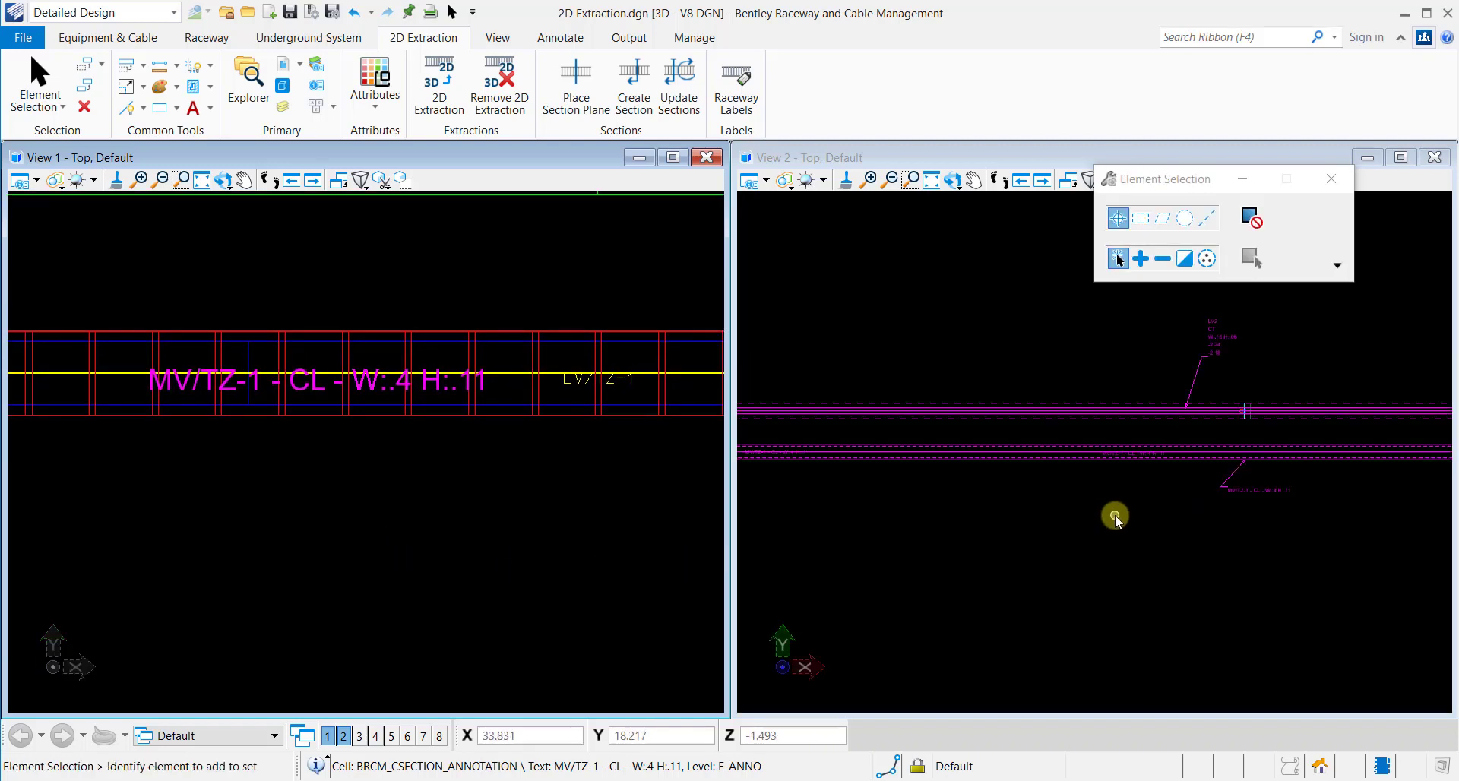
scroll(1115, 514, "up", 2)
middle_click_drag(1114, 514, 1064, 624)
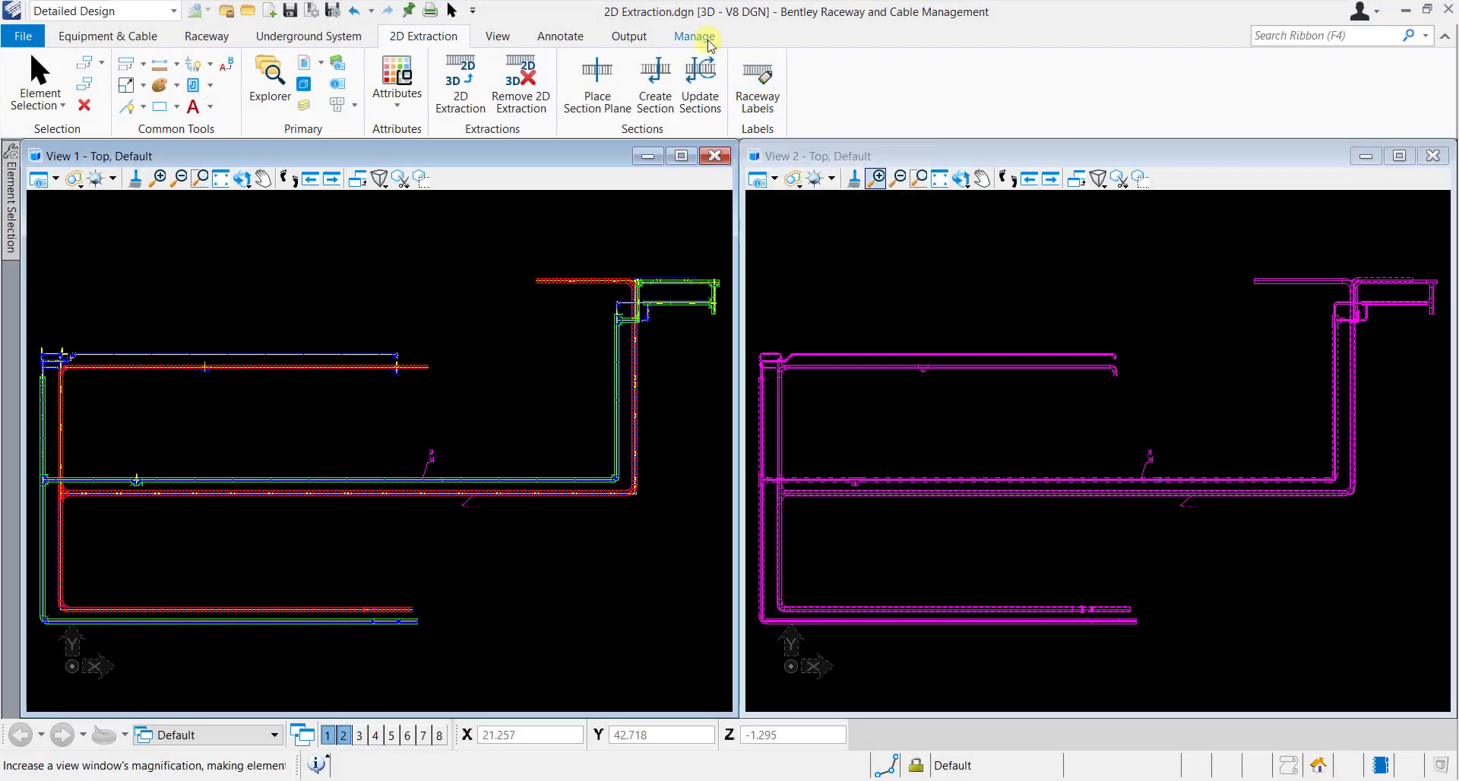
- Open Options from the Manage tab to view CAD Standards levels such as Label Annotation on E-ANNO
left_click(707, 42)
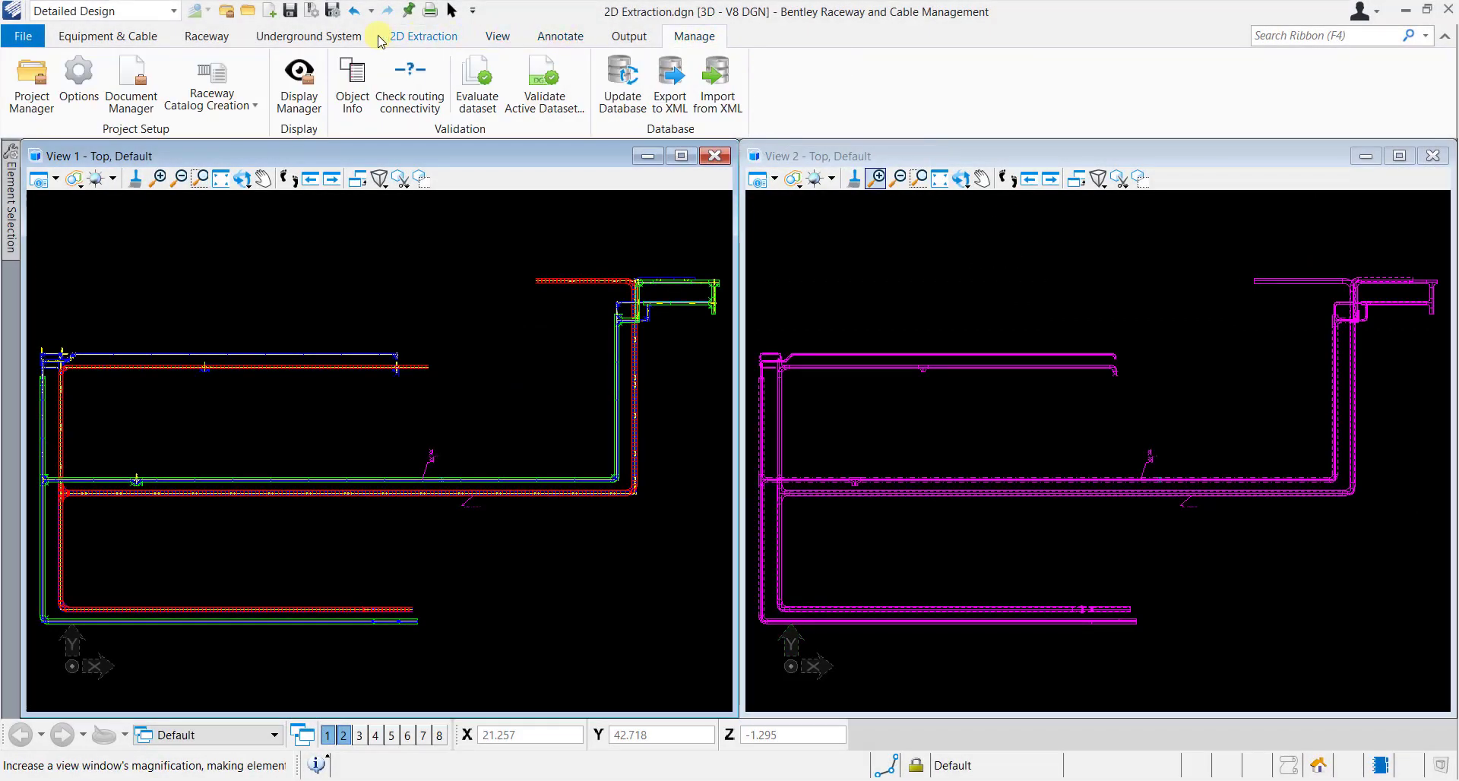
left_click(78, 111)
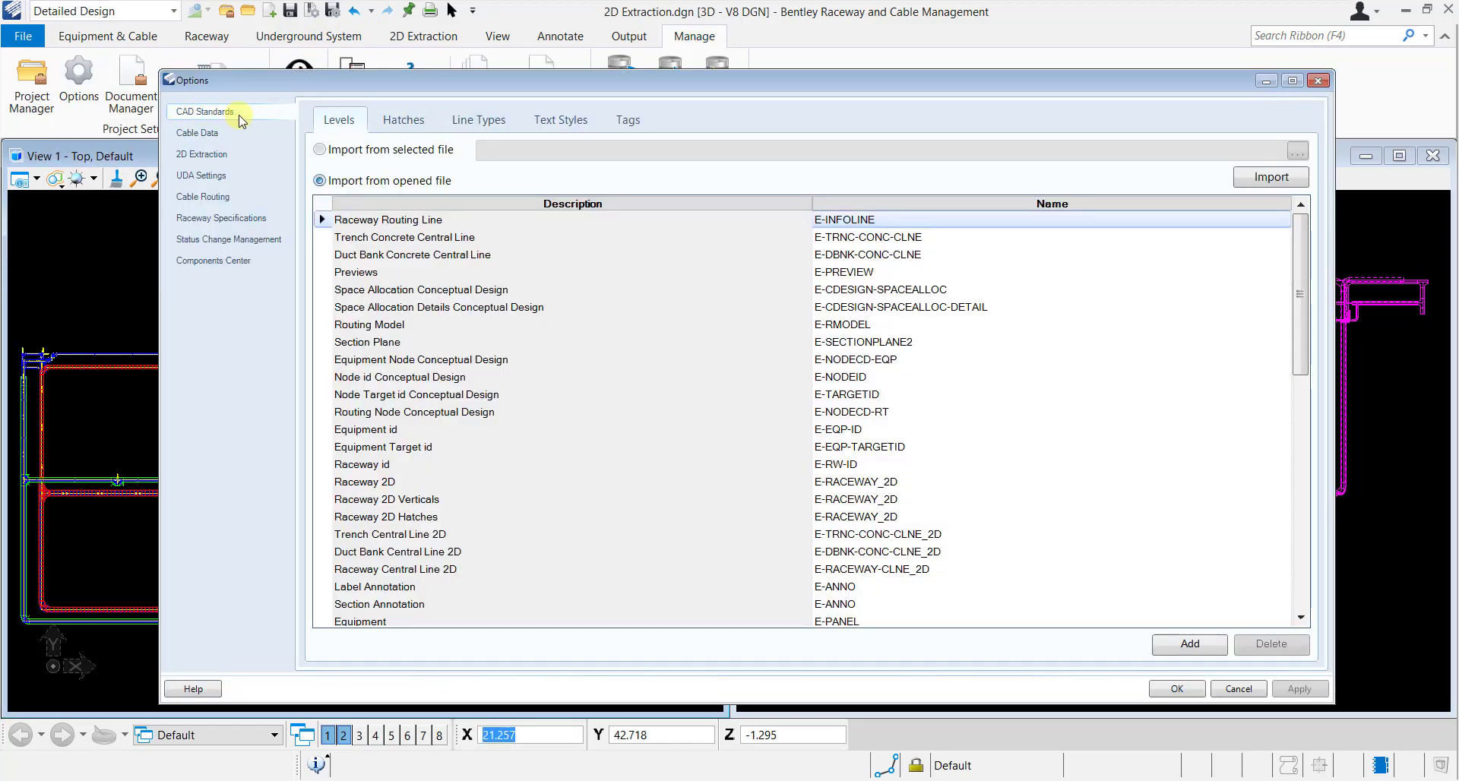
- Check the sectioncutCC text style (size 100, CenterCenter, ENGINEERING font) and apply the settings
left_click(584, 130)
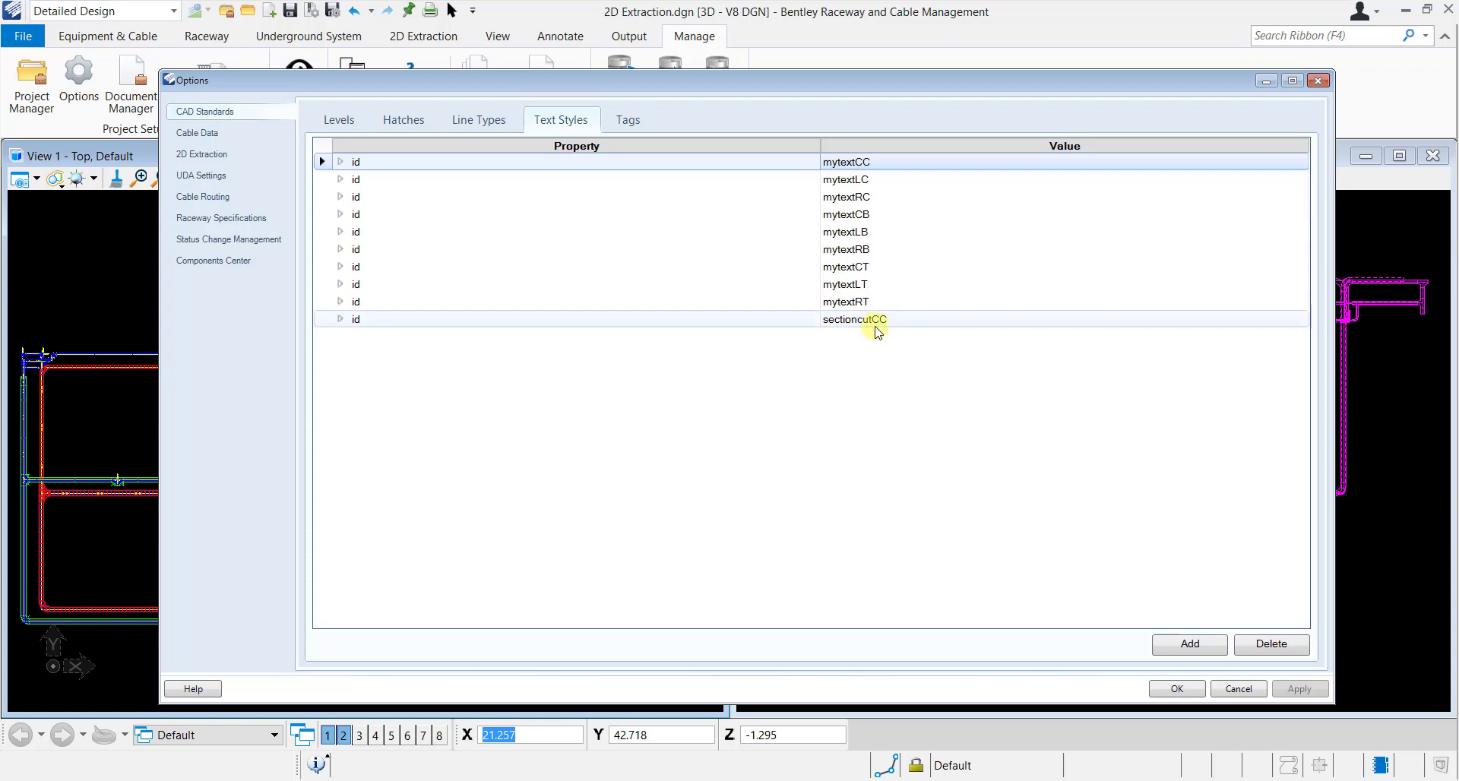
left_click(340, 319)
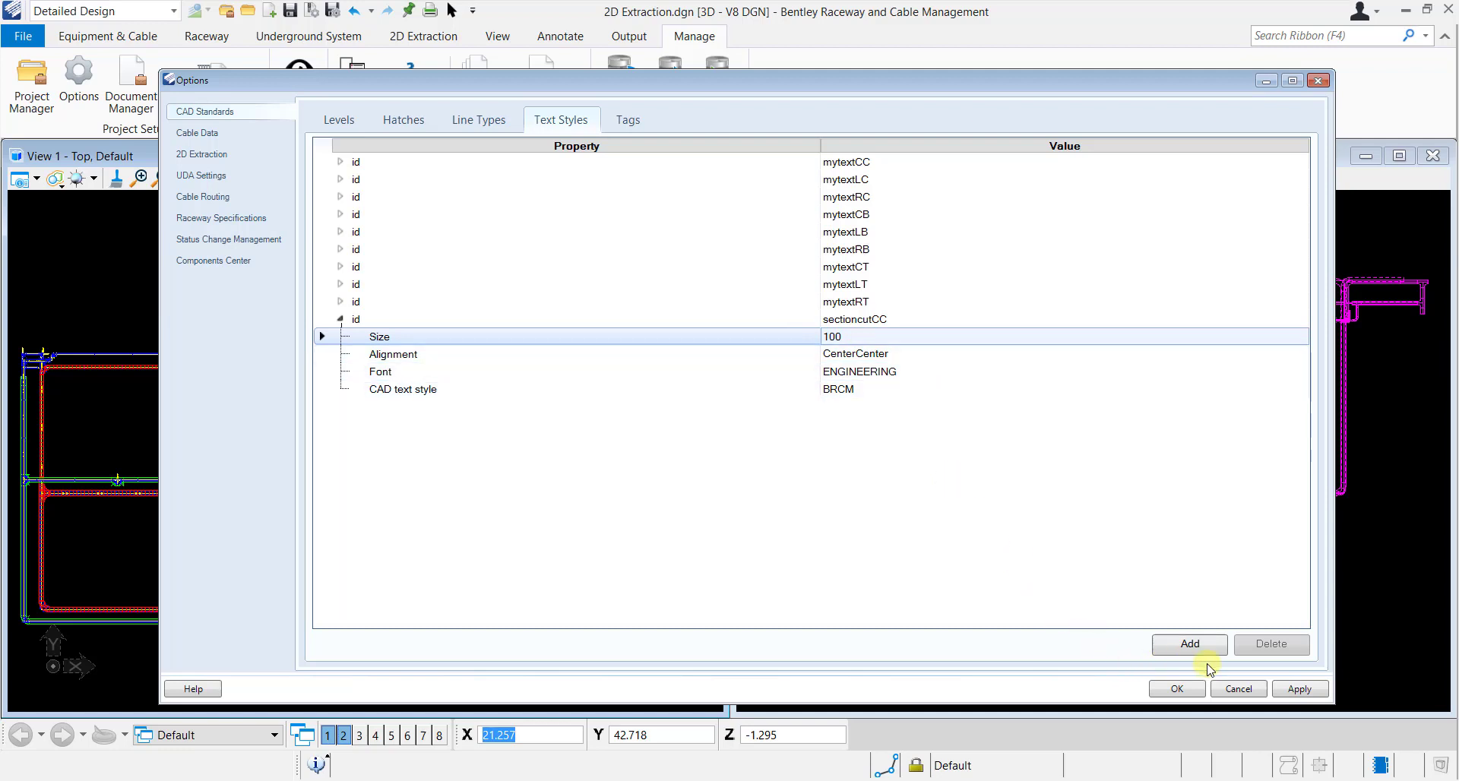
left_click(1301, 691)
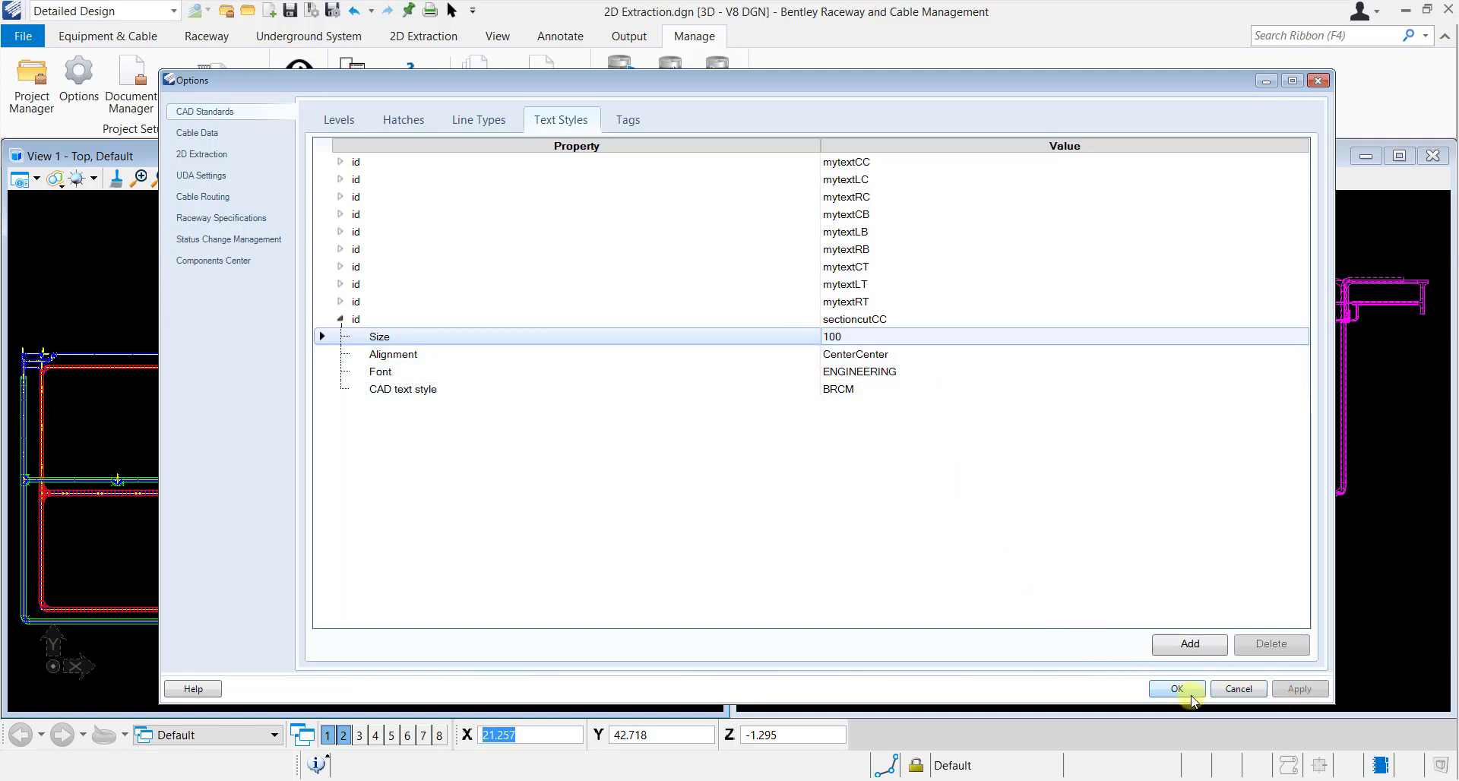